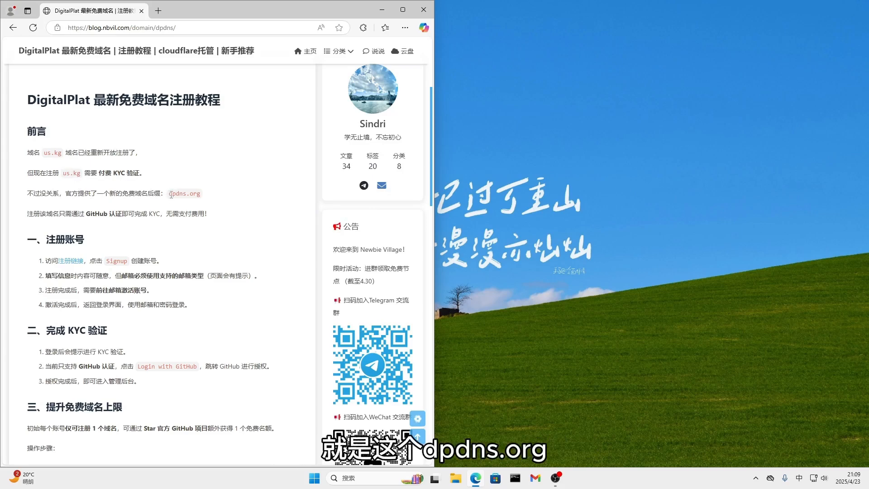
pyautogui.moveTo(169, 195); pyautogui.dragTo(203, 195)
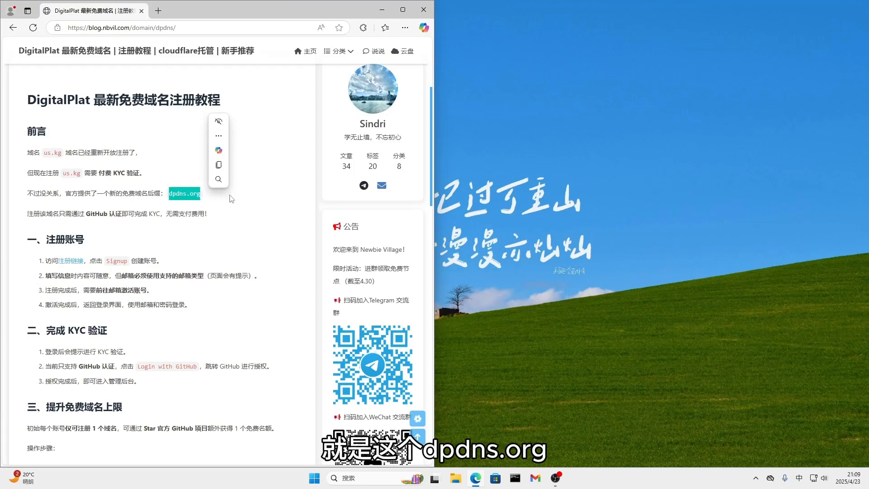
pyautogui.click(80, 217)
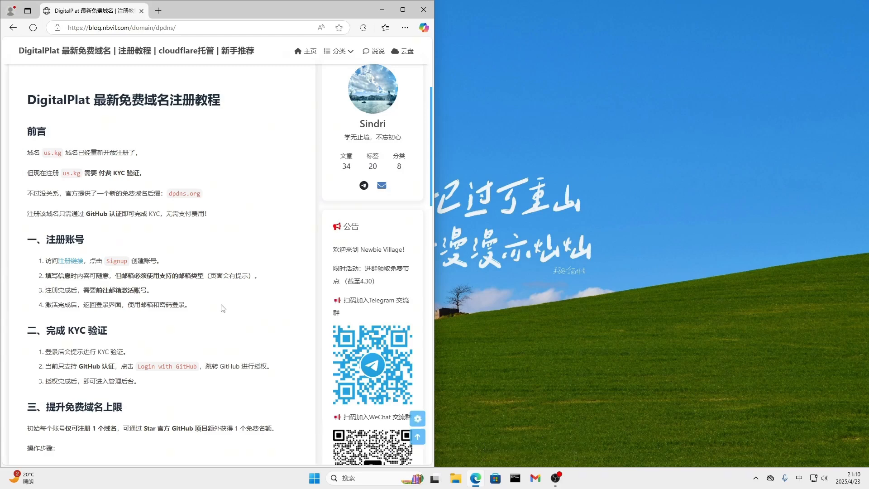
# Open the registration link from the tutorial in its own window beside the article, showing the sign-up form
pyautogui.click(68, 264)
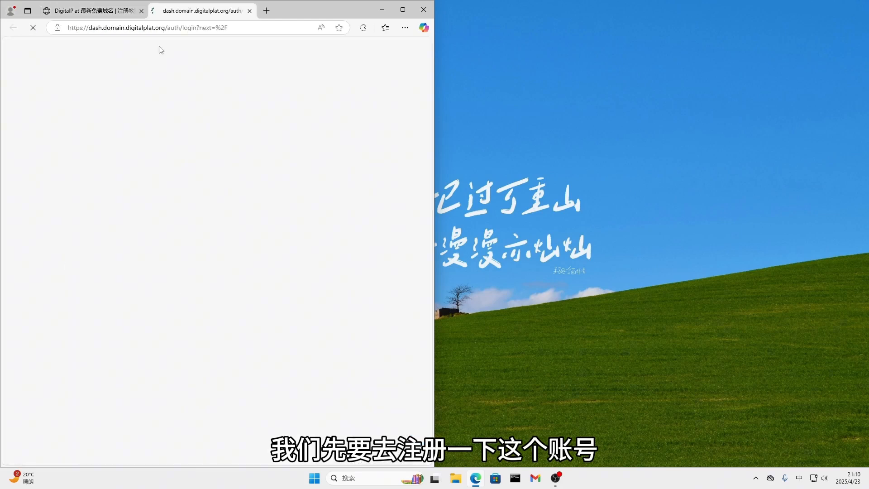
pyautogui.moveTo(199, 10); pyautogui.dragTo(490, 14)
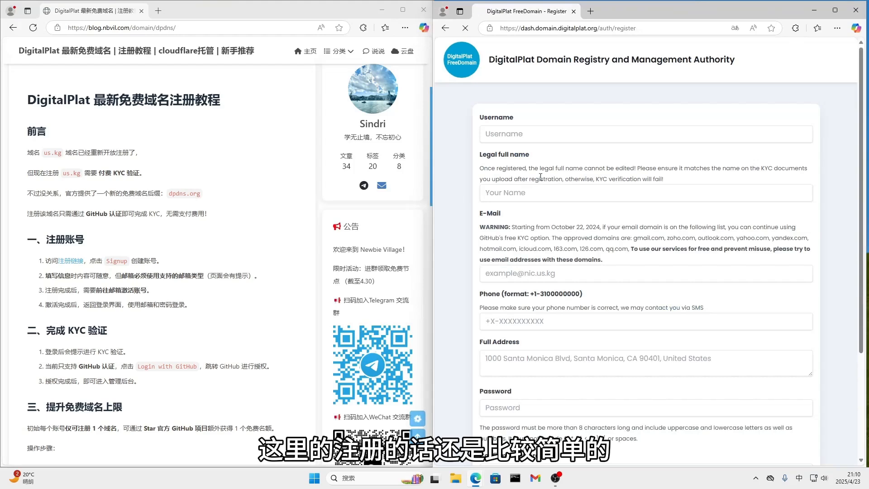
pyautogui.scroll(-3, 627, 337)
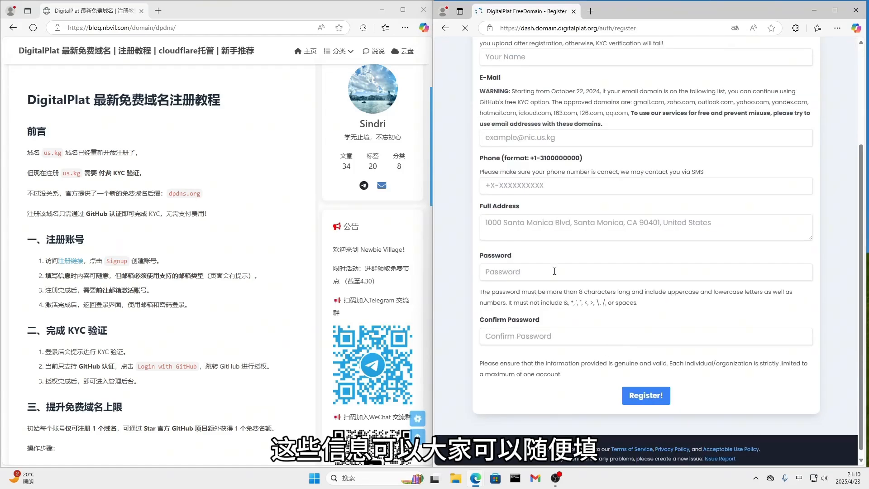
pyautogui.scroll(3, 555, 271)
pyautogui.click(514, 135)
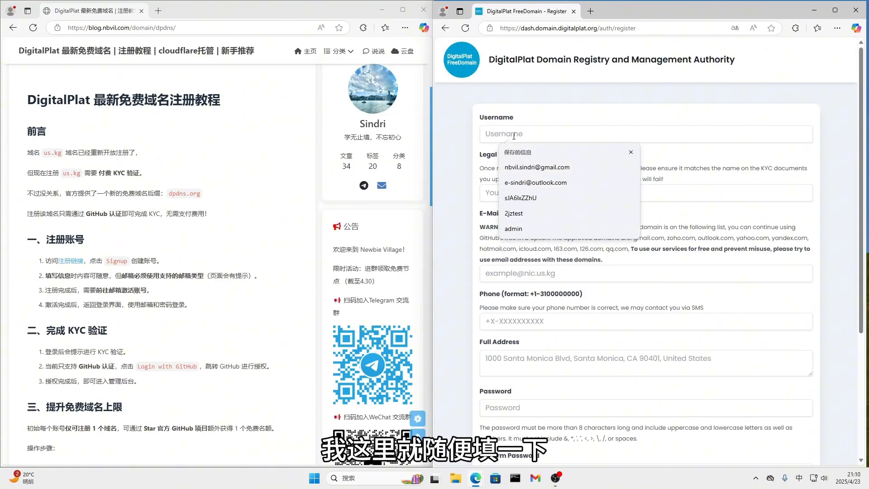
pyautogui.write('nbvil')
pyautogui.press('shift')
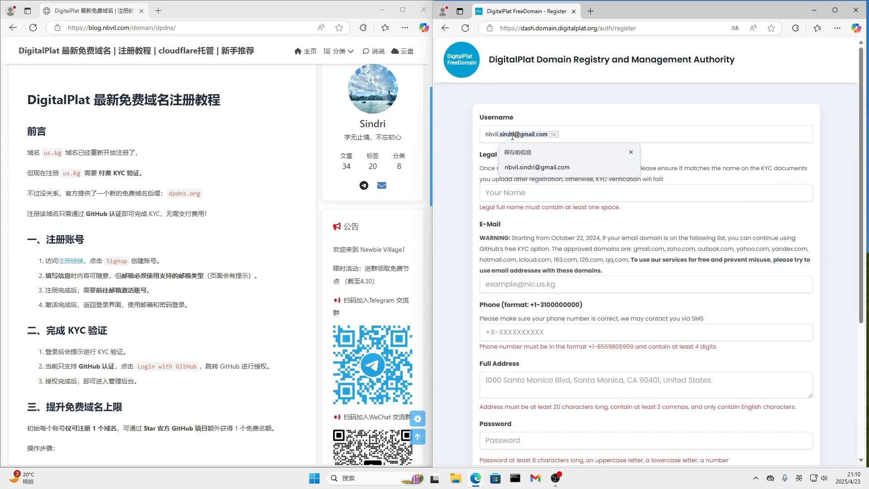
pyautogui.click(514, 137)
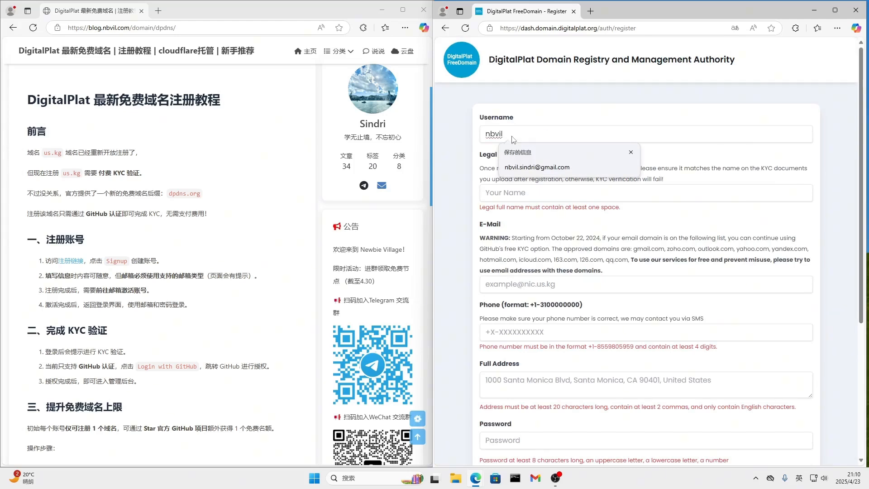
# Fill in the legal full name with a single word
pyautogui.click(532, 195)
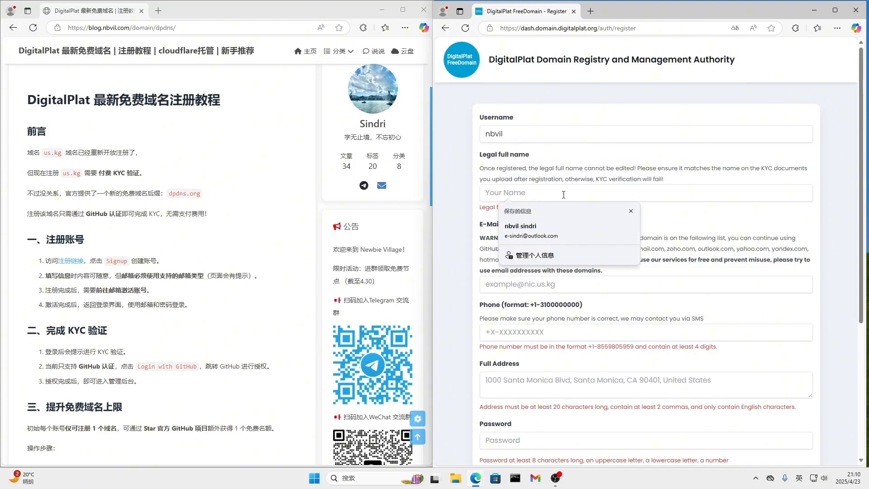
pyautogui.write('sindri')
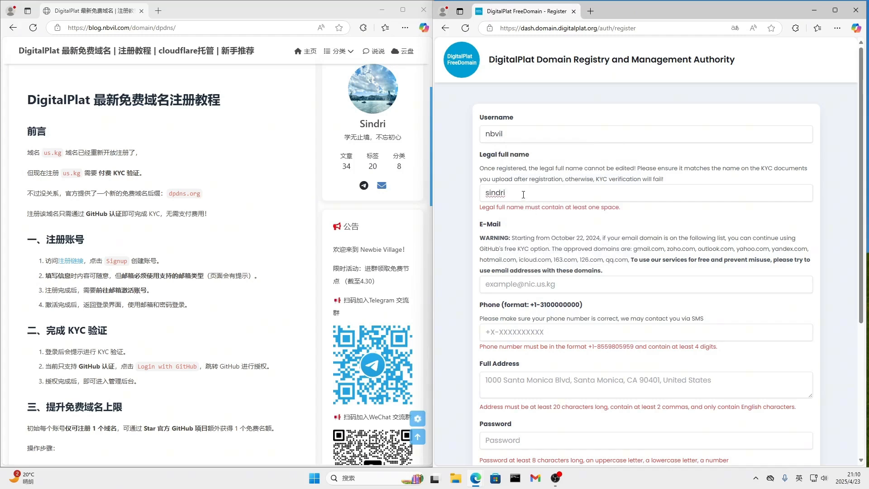
pyautogui.moveTo(523, 193); pyautogui.dragTo(461, 192)
pyautogui.write('2jz')
# Fill in the e-mail with a saved Gmail address and remove the dot before the @ sign
pyautogui.click(528, 284)
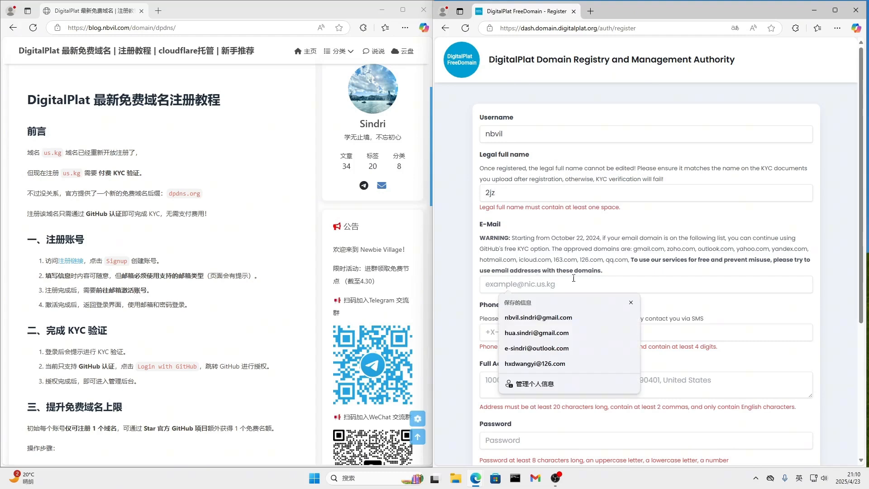
pyautogui.click(540, 333)
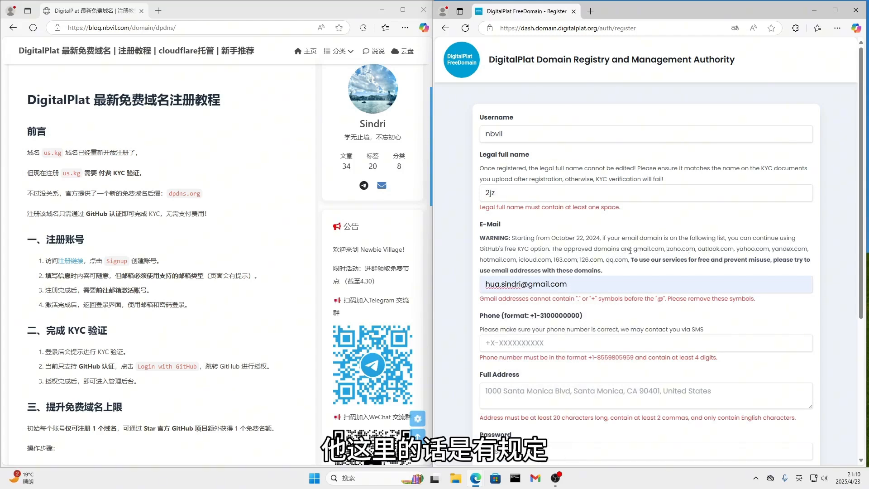
pyautogui.moveTo(633, 249)
pyautogui.mouseDown()
pyautogui.moveTo(652, 261)
pyautogui.moveTo(553, 261)
pyautogui.moveTo(631, 262)
pyautogui.mouseUp()
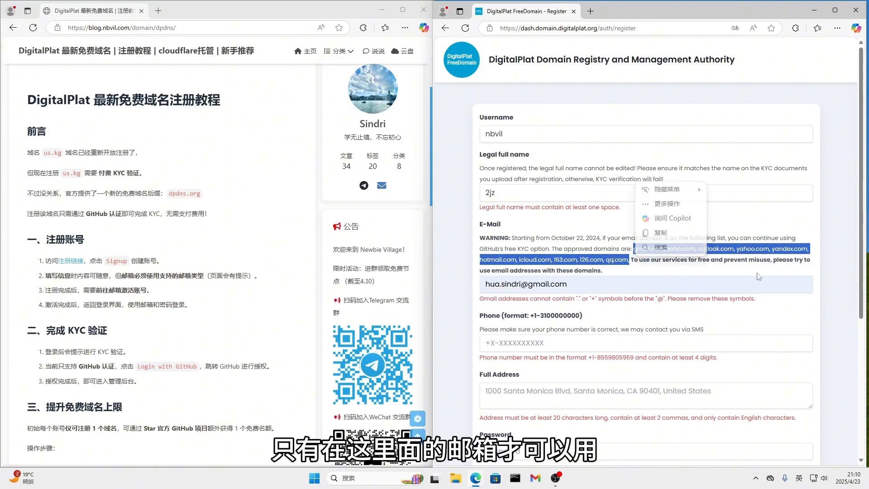
pyautogui.click(520, 290)
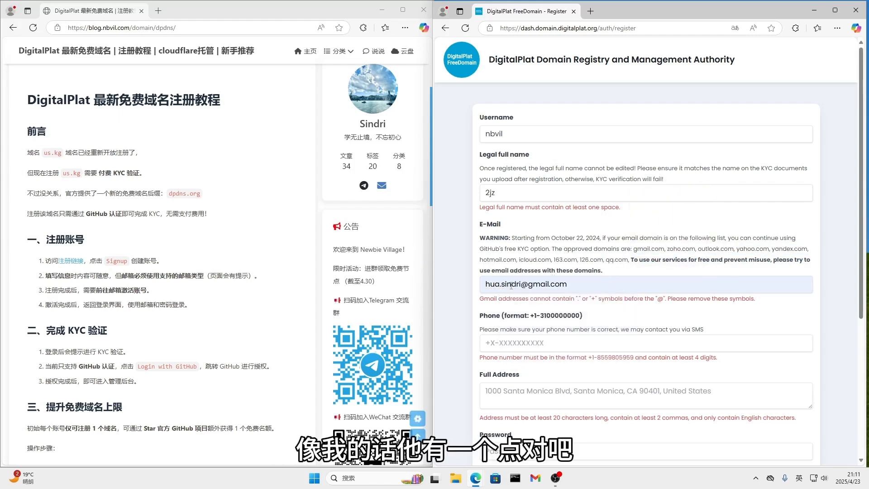
pyautogui.click(502, 286)
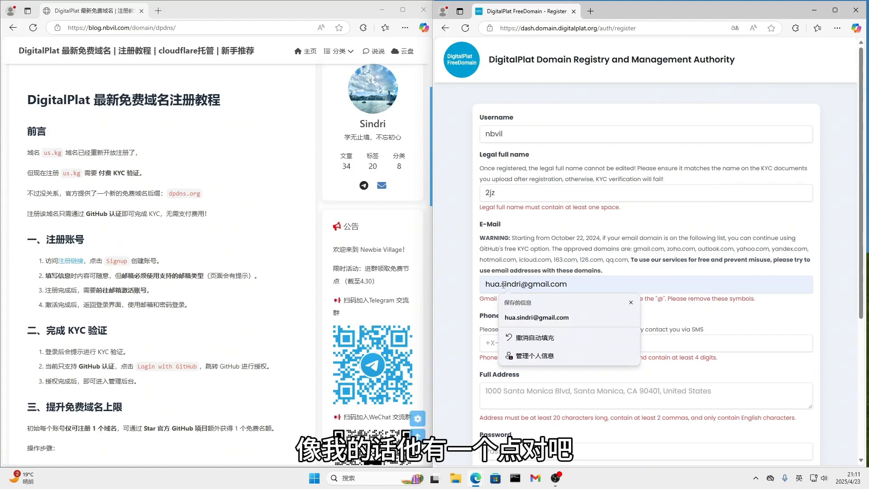
pyautogui.press('BackSpace')
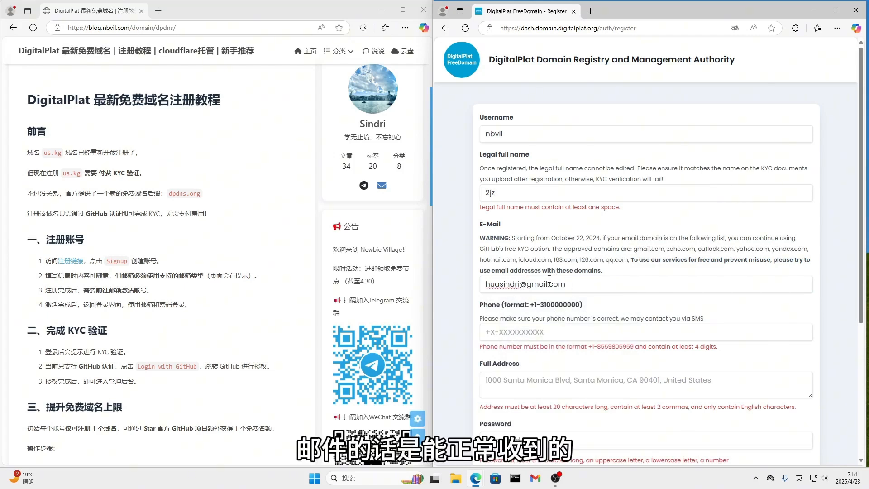
# Enter a phone number with the +1 country code followed by a hyphen and ten digits
pyautogui.click(533, 329)
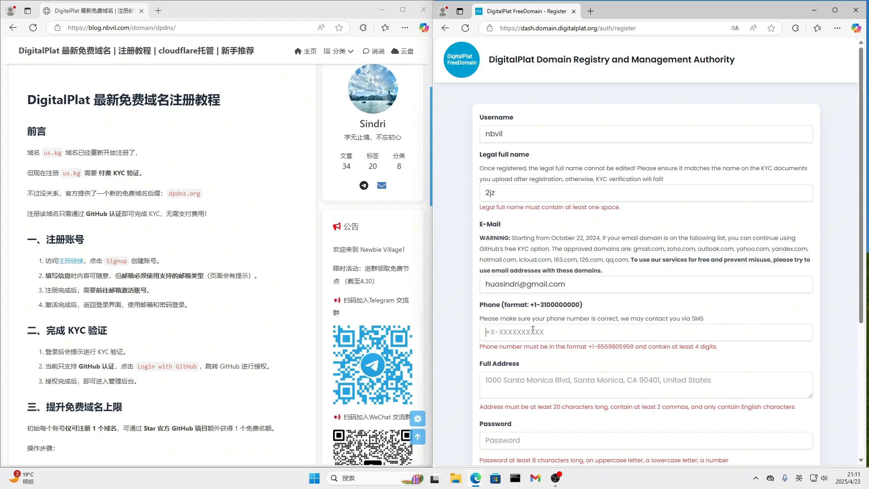
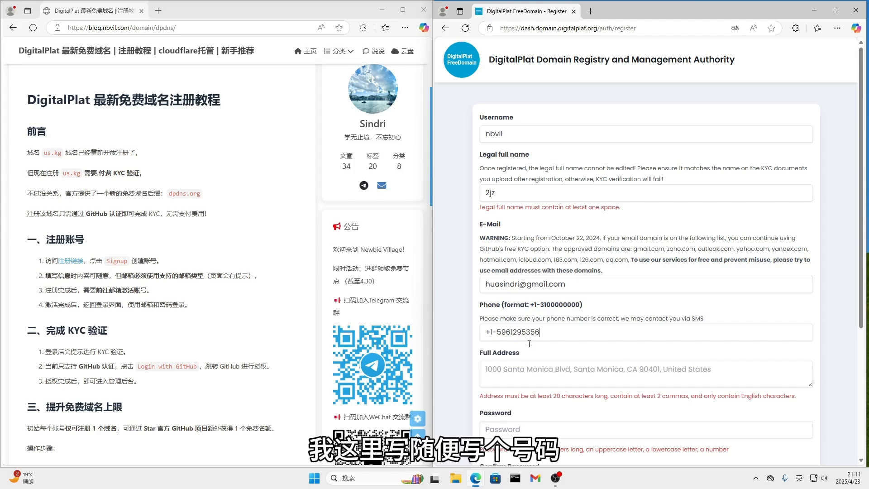
# Fill in the full address in Latin letters as three parts separated by commas
pyautogui.click(531, 371)
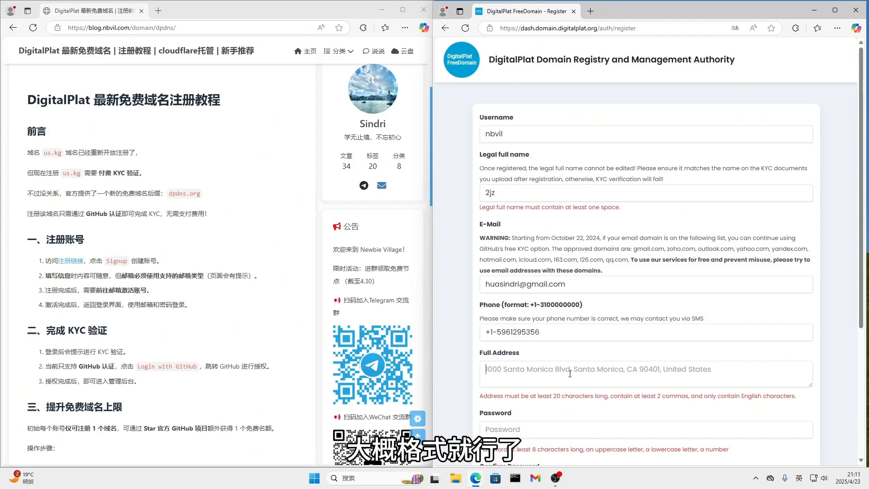
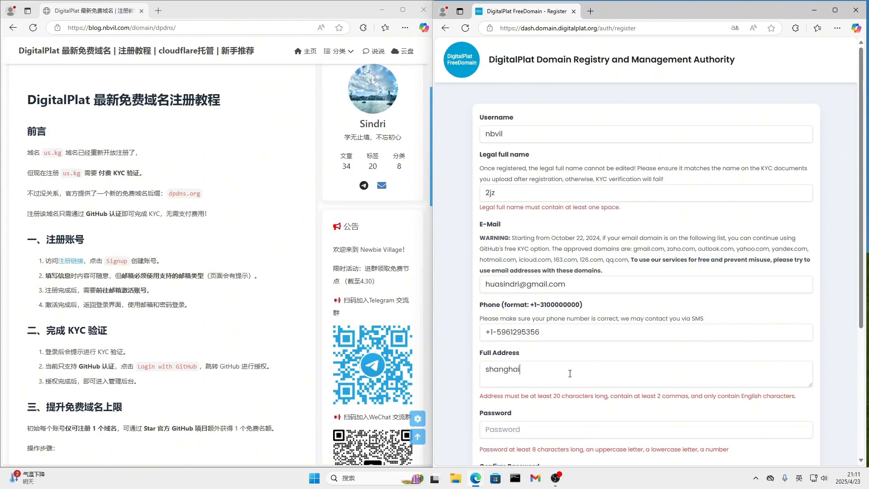
# Enter the account password and repeat it in the Confirm Password field
pyautogui.click(546, 420)
pyautogui.write('•••••••')
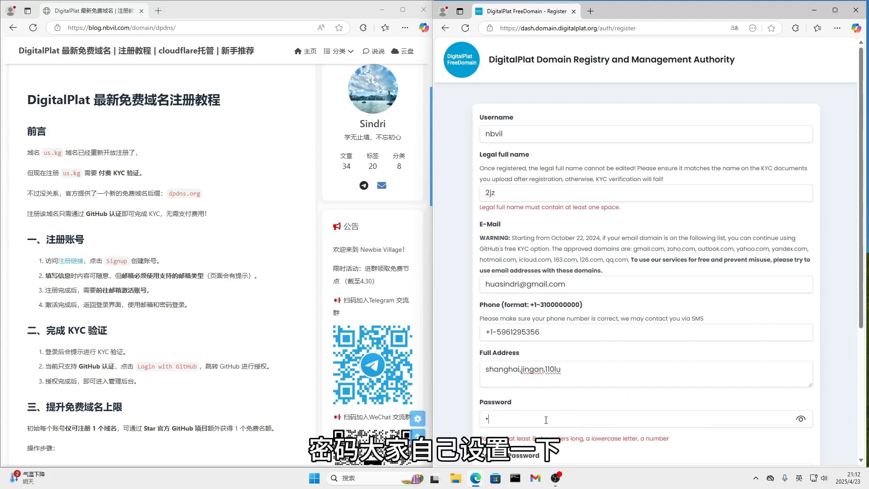
pyautogui.write('•')
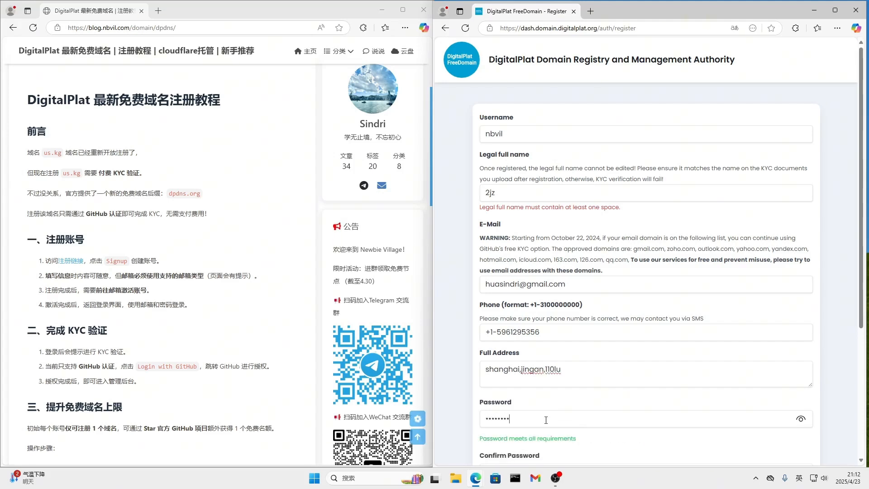
pyautogui.scroll(-2, 546, 407)
pyautogui.click(548, 381)
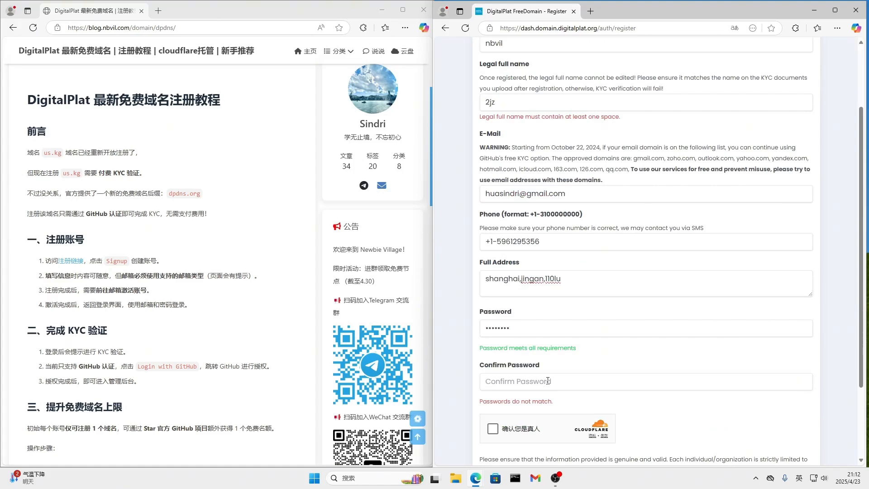
pyautogui.write('••••••••')
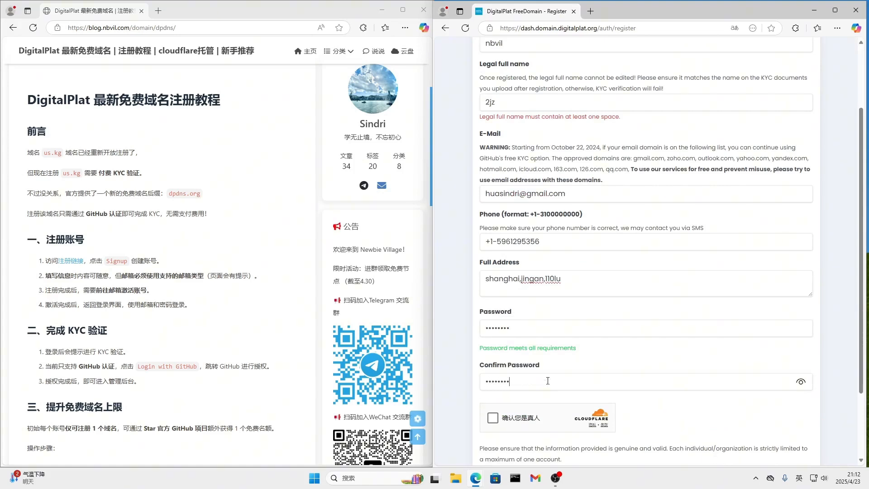
# Complete the Cloudflare human verification and submit the registration form
pyautogui.click(494, 421)
pyautogui.scroll(-2, 665, 371)
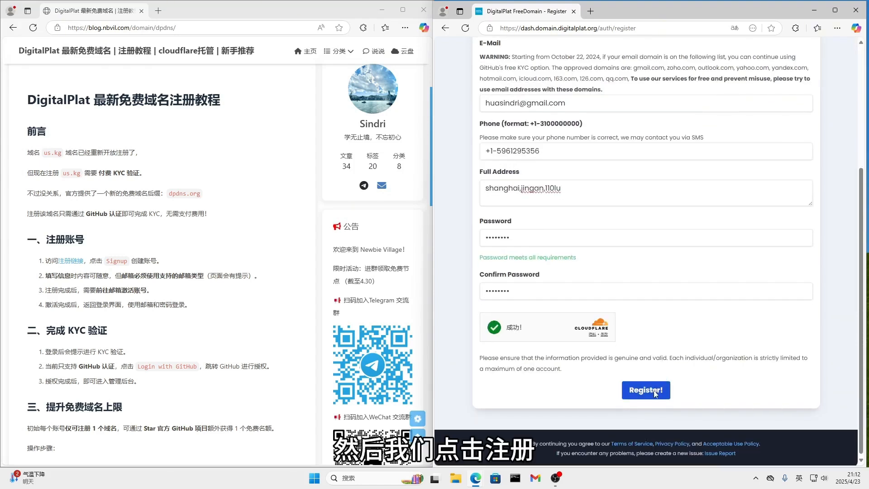
pyautogui.click(656, 390)
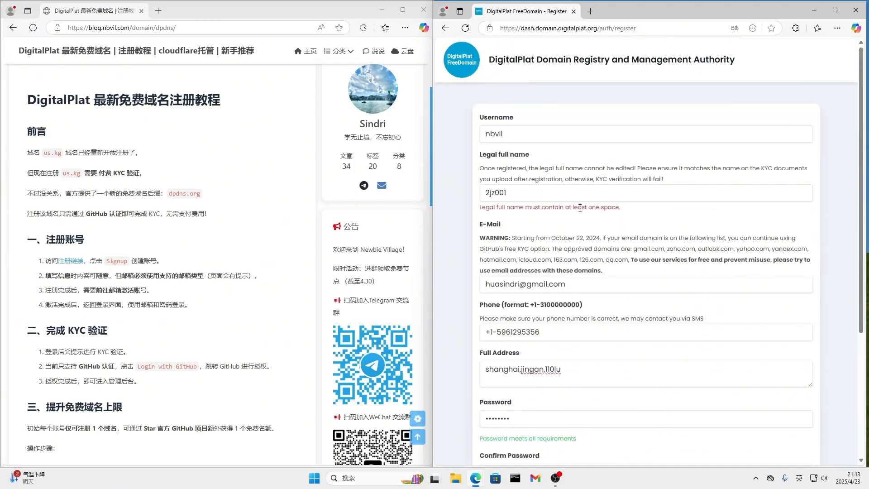
# Replace the legal full name with a two-part name separated by a space and resubmit the registration
pyautogui.moveTo(587, 209); pyautogui.dragTo(628, 209)
pyautogui.click(499, 191)
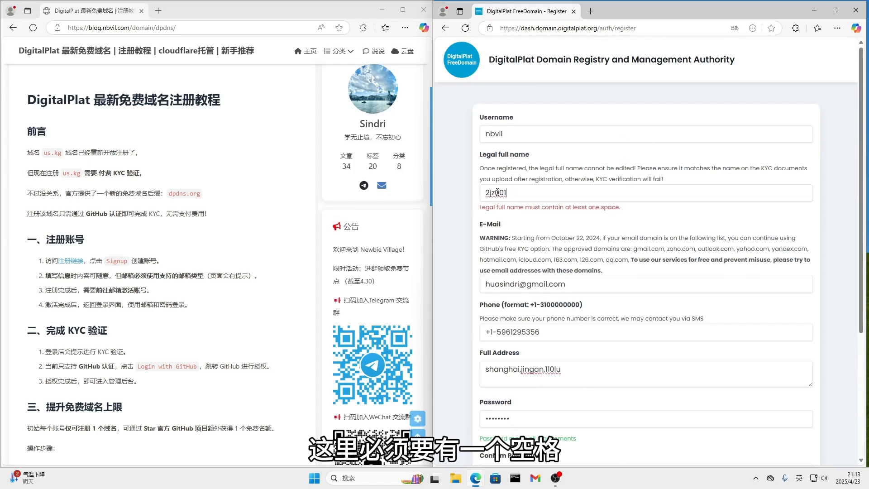
pyautogui.moveTo(500, 192); pyautogui.dragTo(518, 193)
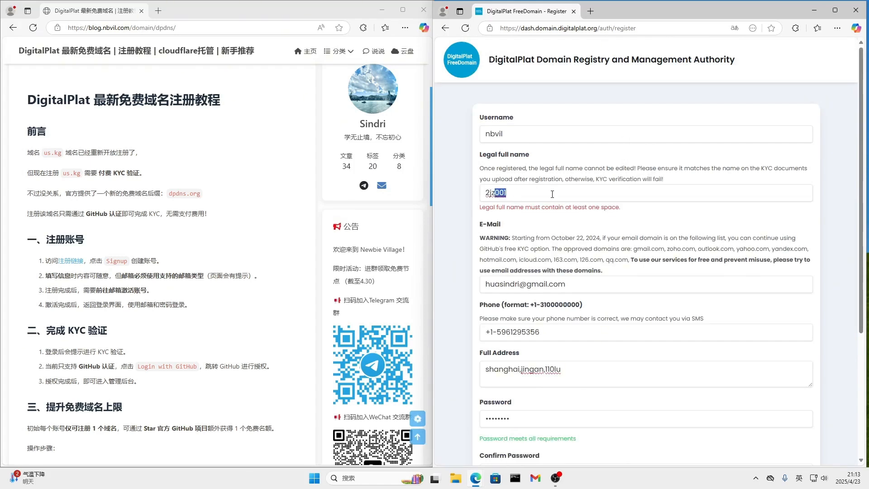
pyautogui.press('BackSpace')
pyautogui.press('BackSpace')
pyautogui.press('BackSpace')
pyautogui.press('BackSpace')
pyautogui.write('cn nbvol')
pyautogui.press('BackSpace')
pyautogui.press('BackSpace')
pyautogui.write('i')
pyautogui.scroll(-4, 589, 294)
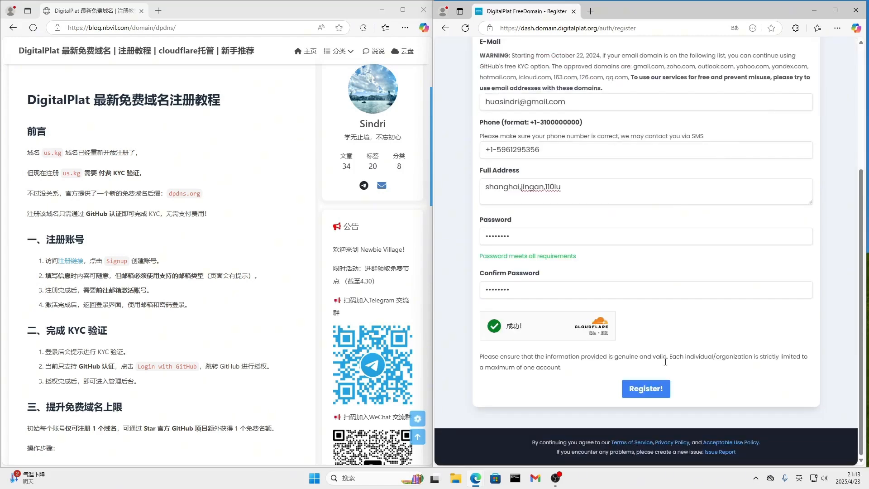
pyautogui.click(641, 390)
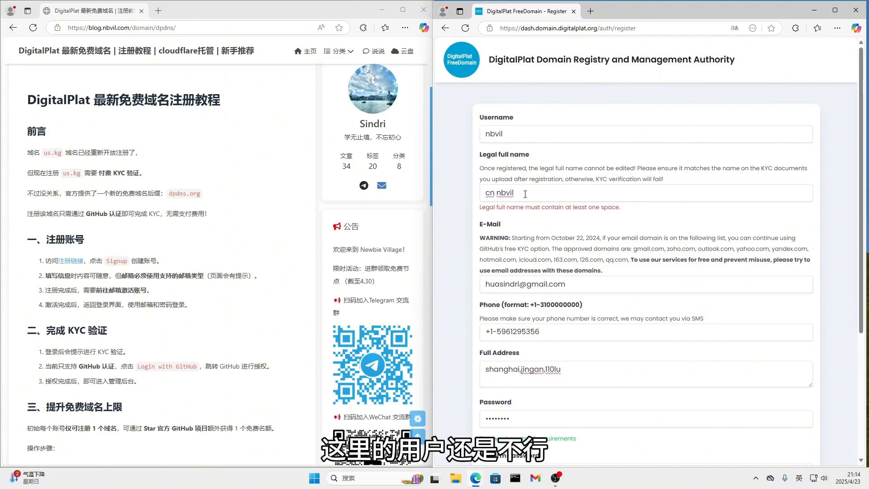
# Replace the legal full name with the saved two-part name suggestion and remove the extra trailing space
pyautogui.press('BackSpace')
pyautogui.press('BackSpace')
pyautogui.press('BackSpace')
pyautogui.press('BackSpace')
pyautogui.press('BackSpace')
pyautogui.press('BackSpace')
pyautogui.press('BackSpace')
pyautogui.press('BackSpace')
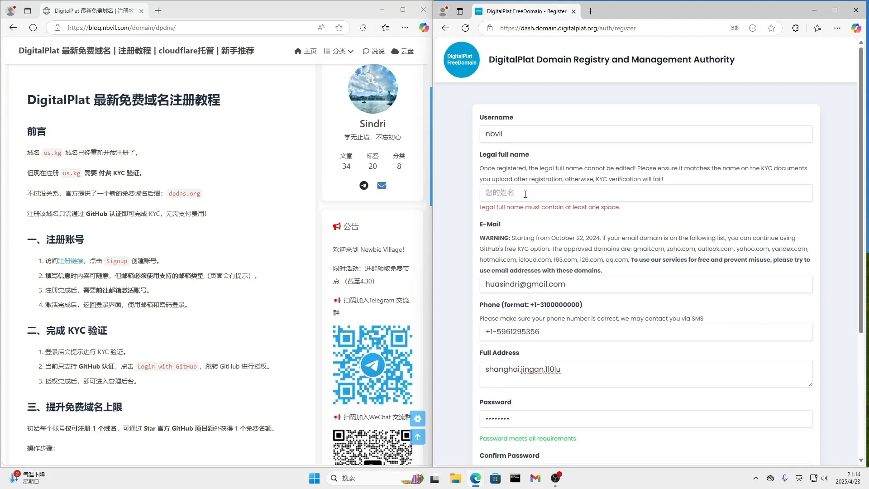
pyautogui.click(525, 195)
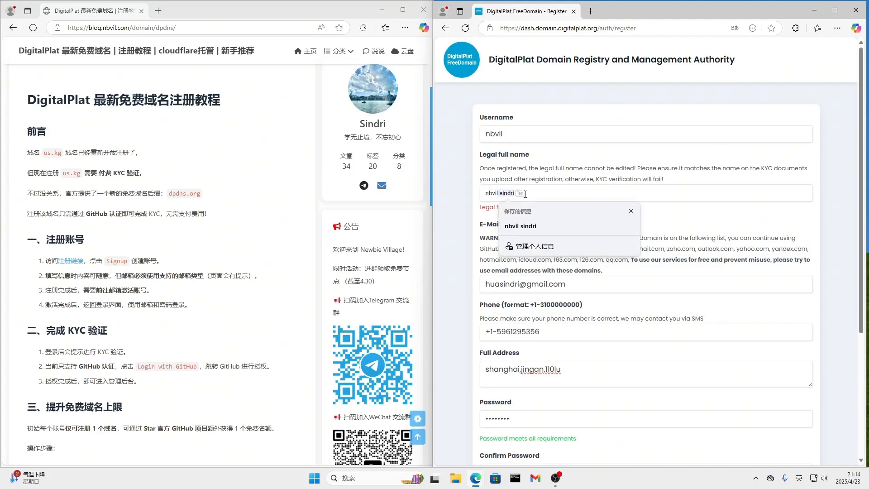
pyautogui.click(536, 226)
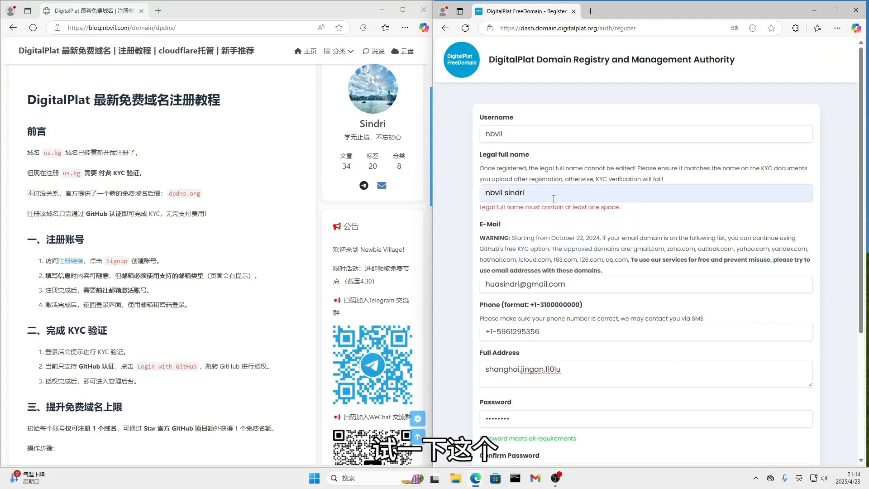
pyautogui.doubleClick(555, 194)
pyautogui.click(570, 193)
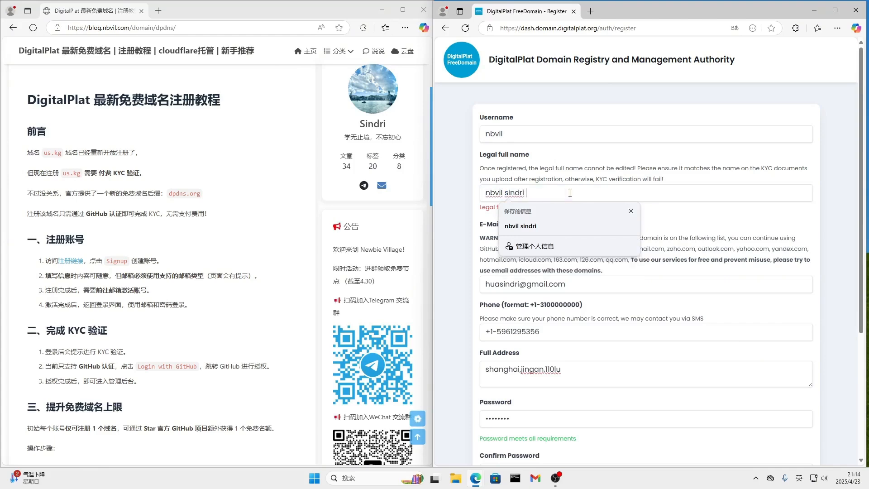
pyautogui.press('BackSpace')
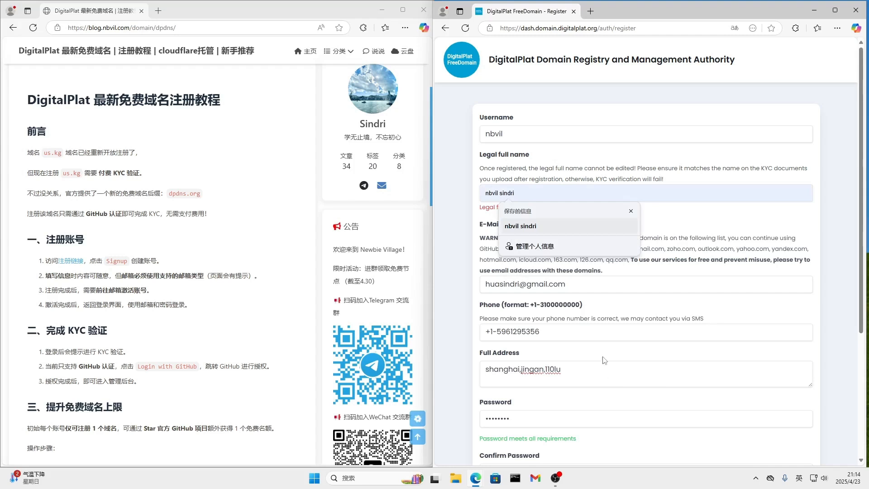
pyautogui.click(745, 248)
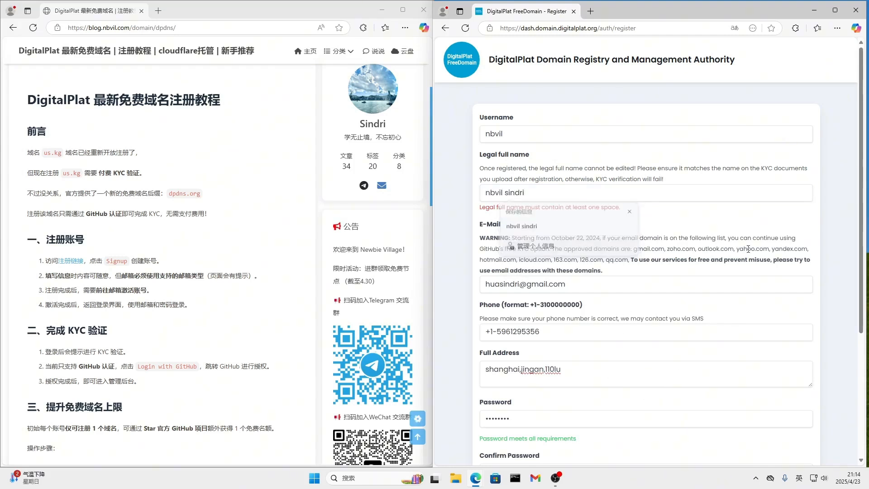
# Try to submit the registration form again with the replaced legal full name
pyautogui.scroll(-5, 650, 448)
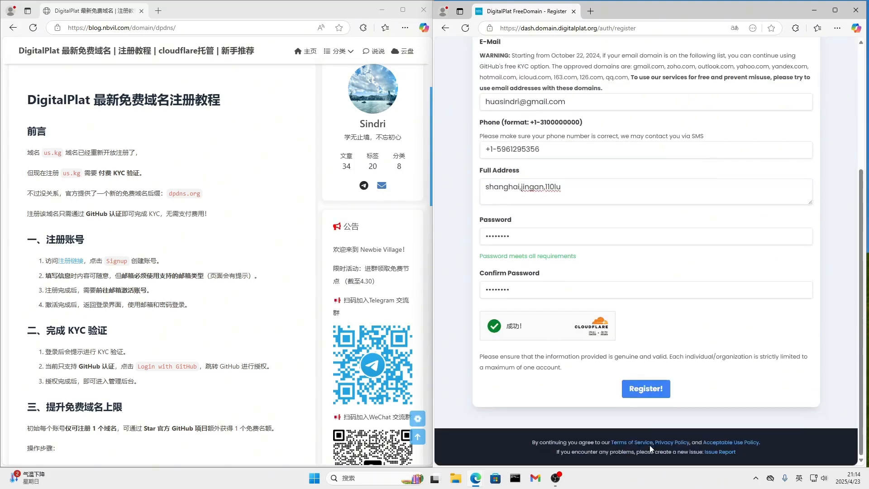
pyautogui.click(651, 394)
pyautogui.click(647, 388)
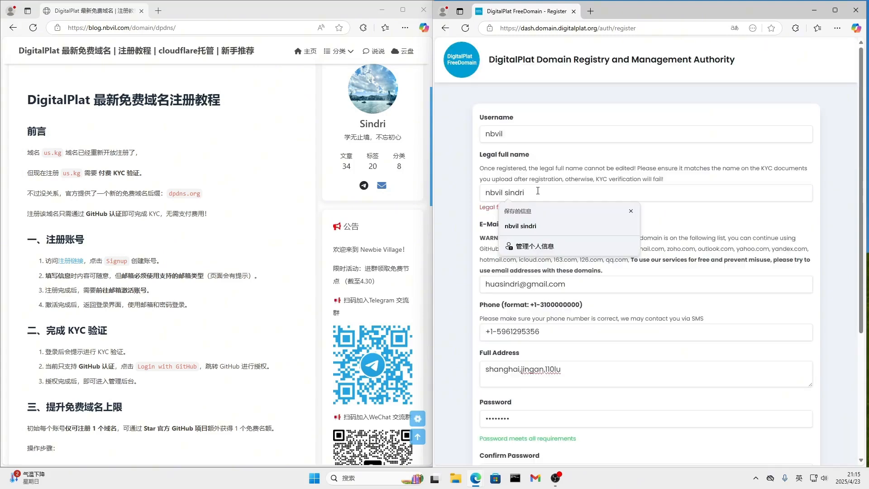
# Recheck the legal full name field and reload the registration page to start with an empty form
pyautogui.click(699, 209)
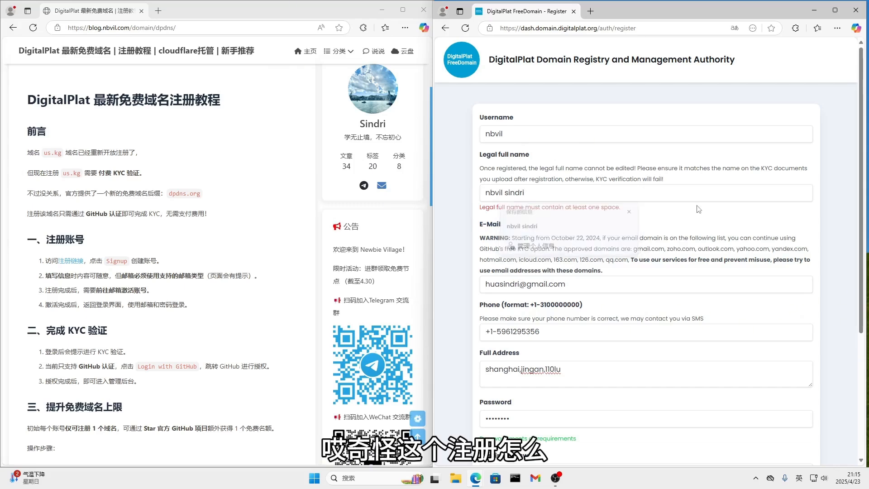
pyautogui.click(507, 193)
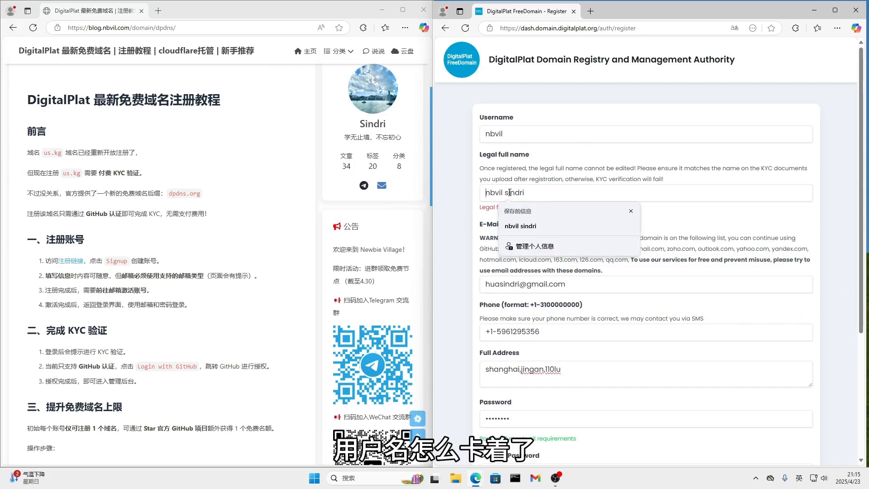
pyautogui.press('F5')
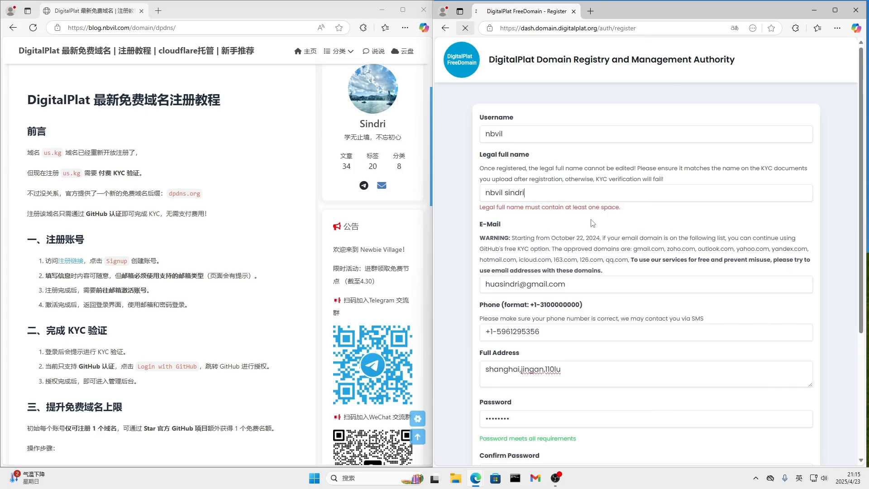
# Enter 2jz as the username and the first part of the legal full name, without accepting the autofill suggestion
pyautogui.click(506, 192)
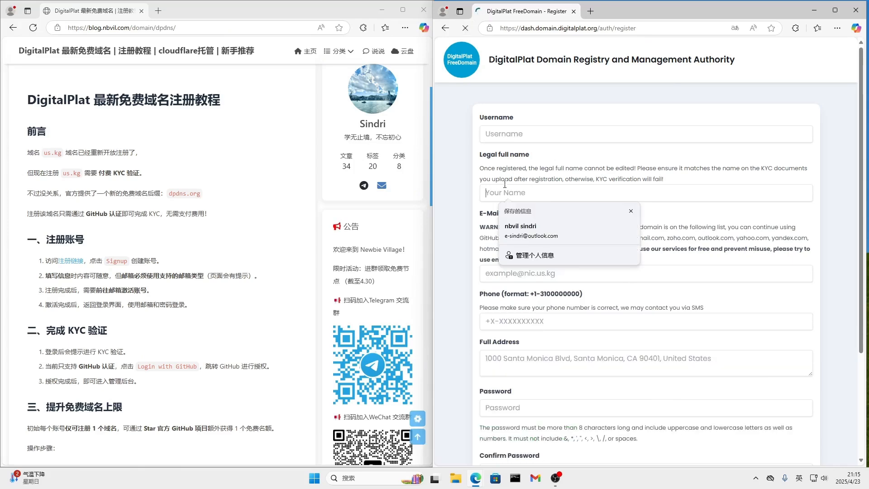
pyautogui.click(514, 135)
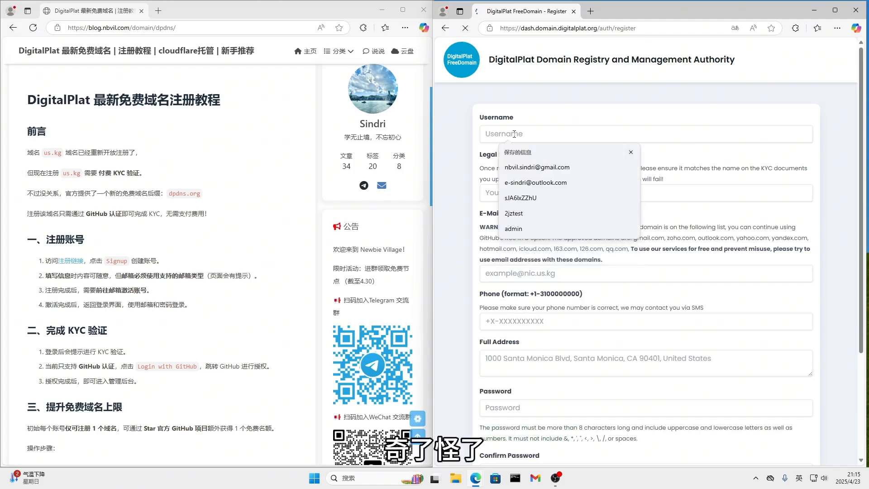
pyautogui.write('2jz')
pyautogui.click(521, 204)
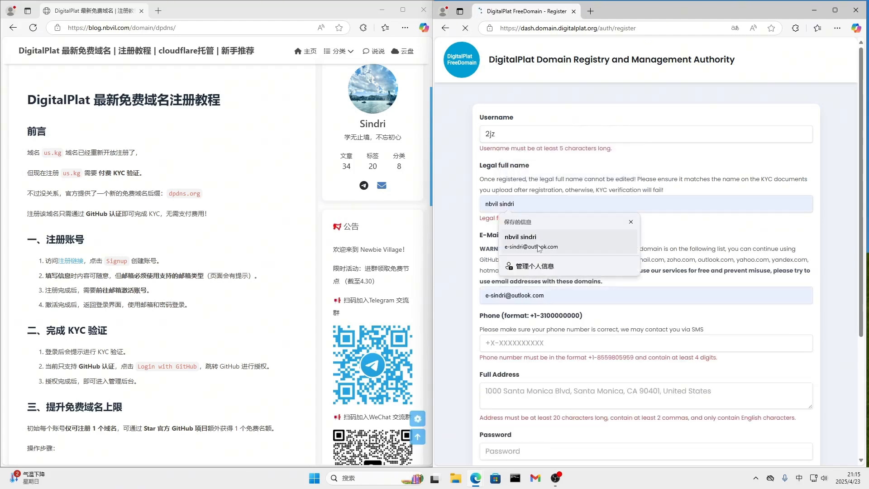
pyautogui.click(630, 222)
pyautogui.write('nbvil')
pyautogui.press('shift')
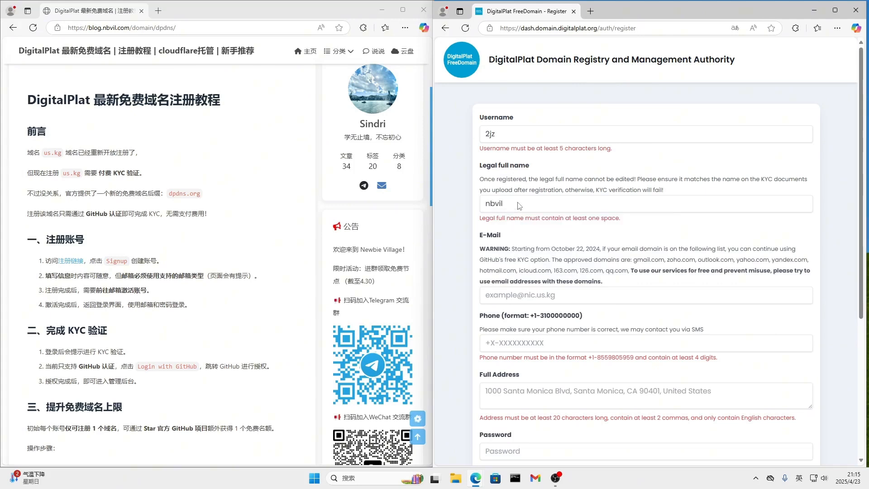
# Change the username to 2jztest and complete the legal full name with a second part after a space
pyautogui.click(510, 136)
pyautogui.write('2jz')
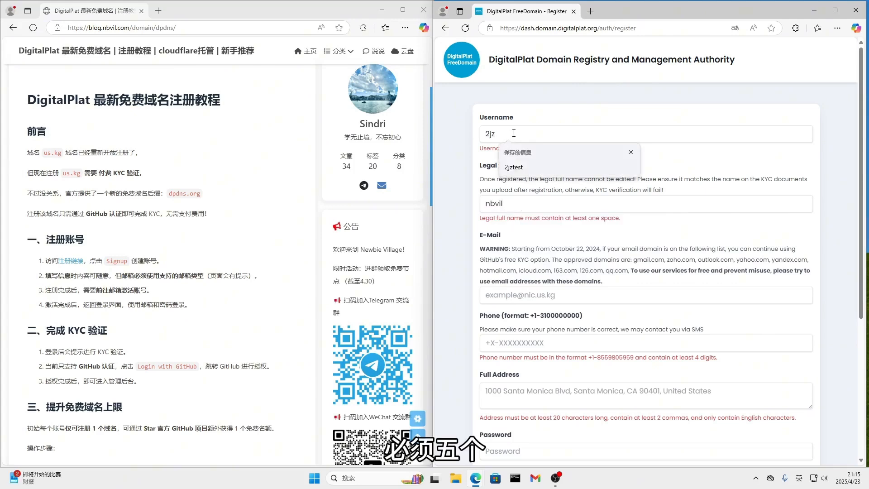
pyautogui.click(523, 167)
pyautogui.click(526, 193)
# Fill in the e-mail with the saved Gmail address and remove the dot before the @ sign
pyautogui.click(537, 274)
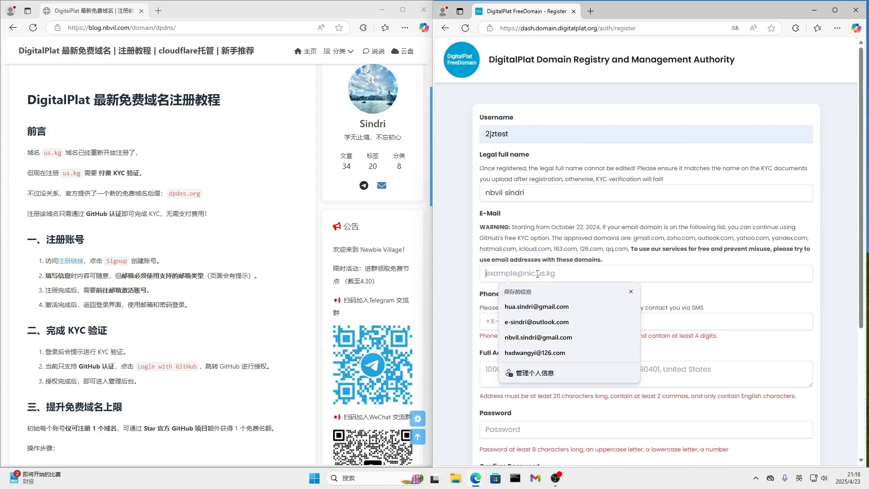
pyautogui.click(565, 335)
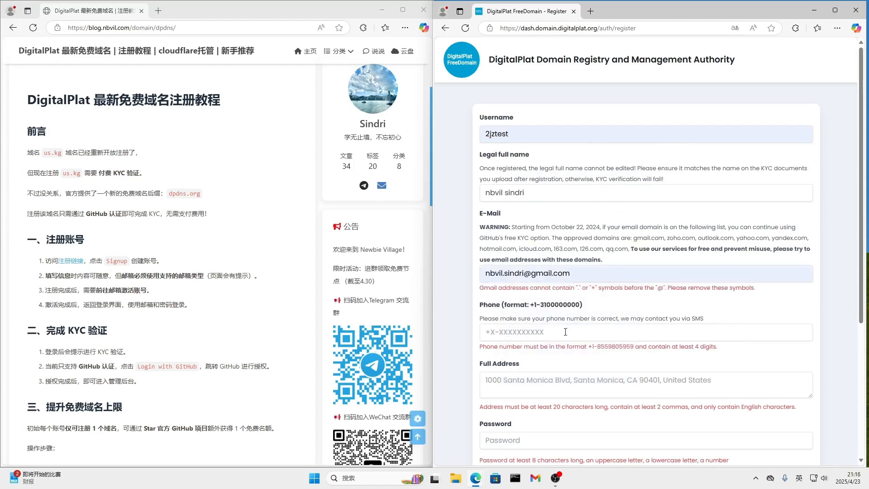
pyautogui.click(503, 273)
pyautogui.press('BackSpace')
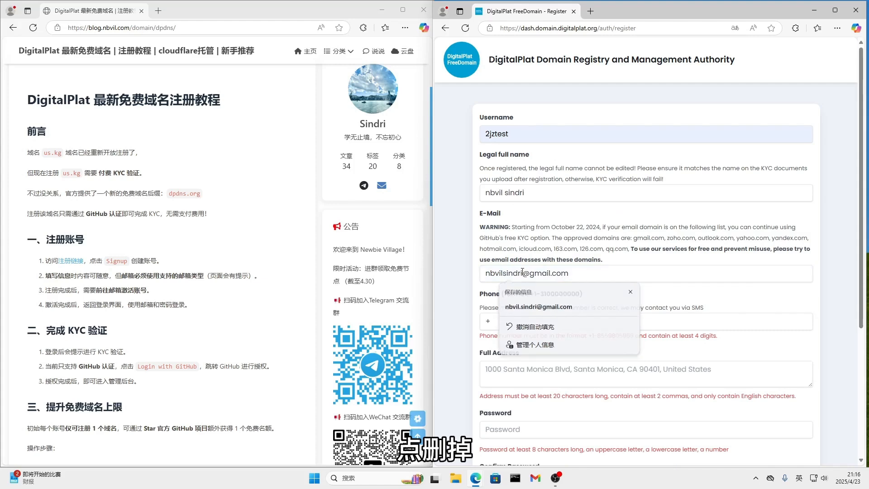
# Fill in the phone number in the +1- format and the full address as three comma-separated parts in Latin letters
pyautogui.click(518, 321)
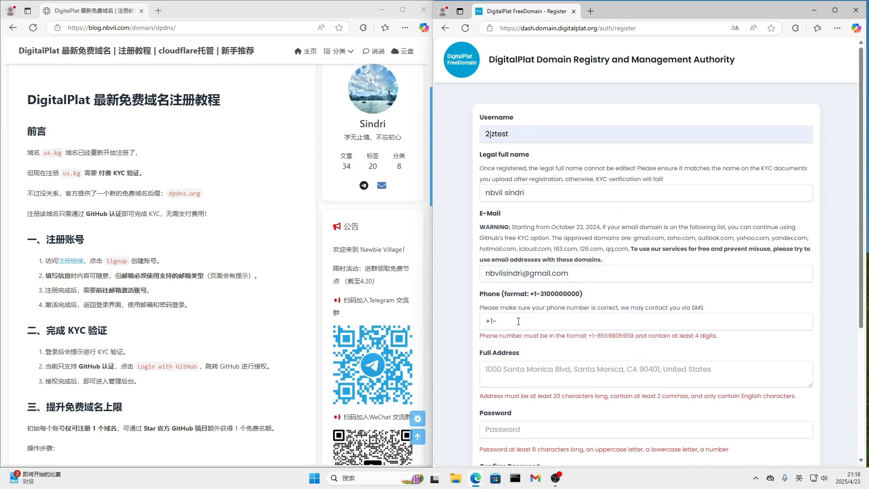
pyautogui.click(523, 362)
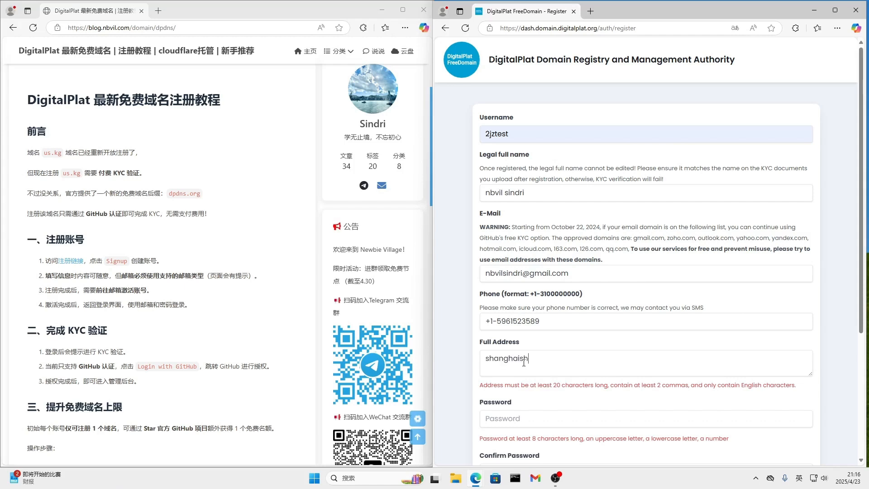
# Enter the account password in the Password field and repeat it in the Confirm Password field
pyautogui.click(541, 407)
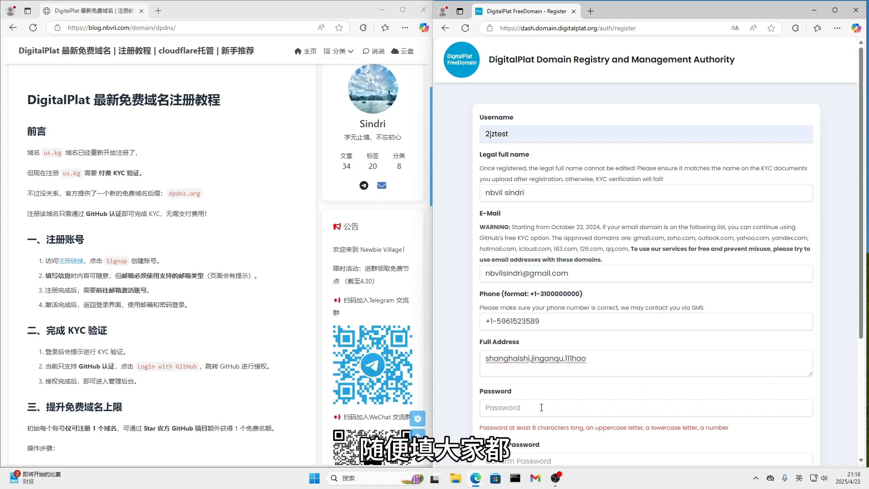
pyautogui.write('********')
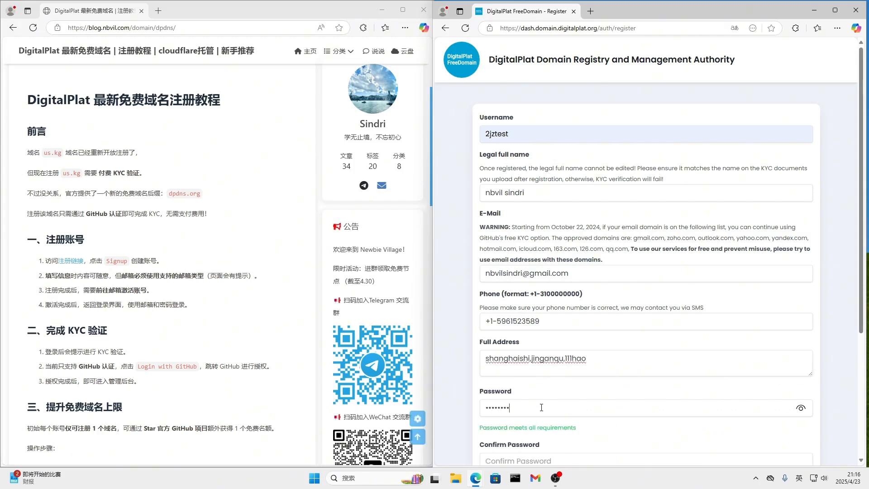
pyautogui.click(529, 458)
pyautogui.write('********')
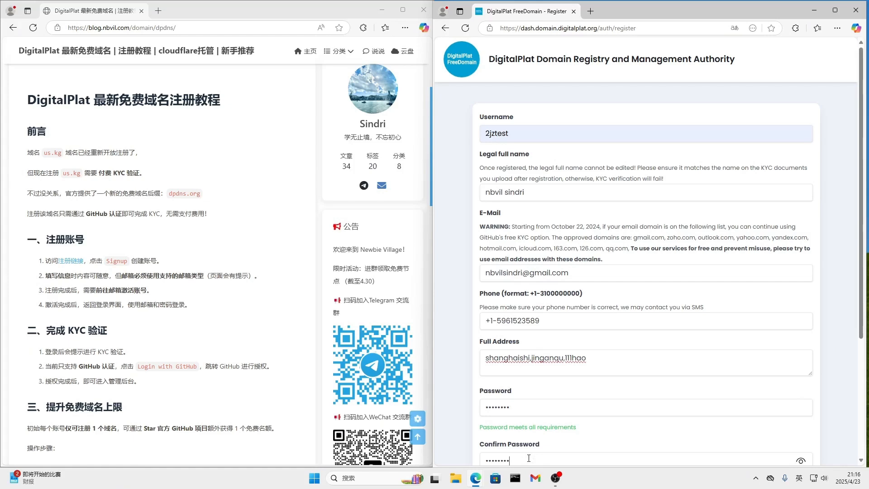
# Pass the Cloudflare human verification and submit the registration form, dismissing the offer to save the password
pyautogui.scroll(-4, 659, 303)
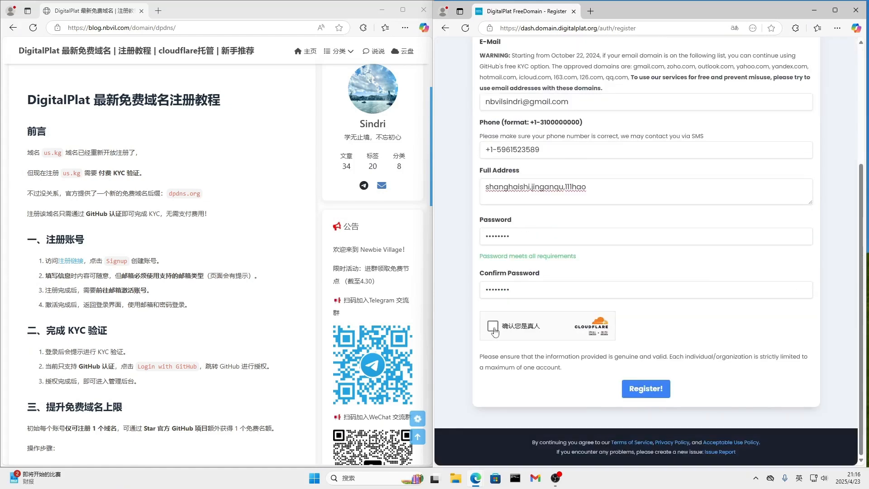
pyautogui.click(634, 389)
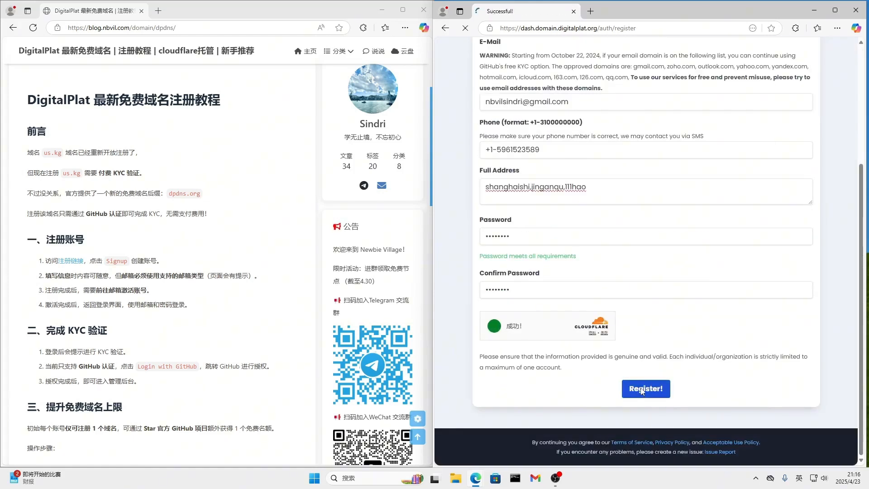
pyautogui.moveTo(585, 222); pyautogui.dragTo(715, 225)
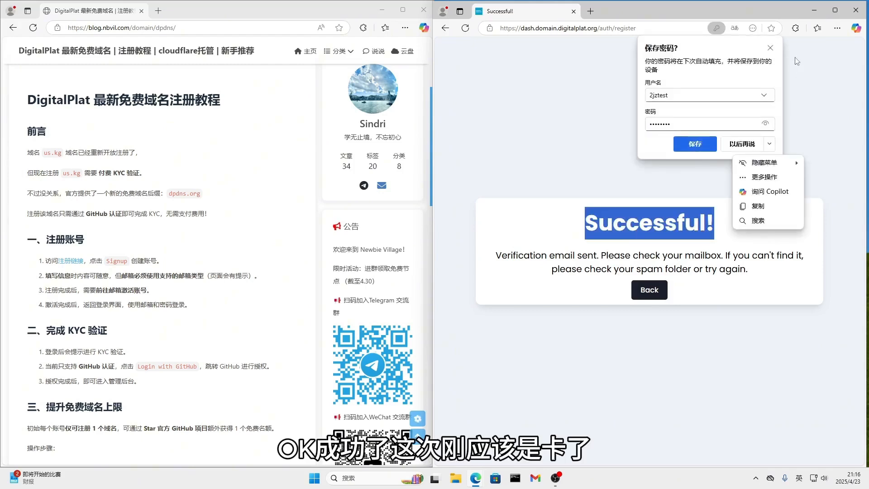
pyautogui.click(773, 48)
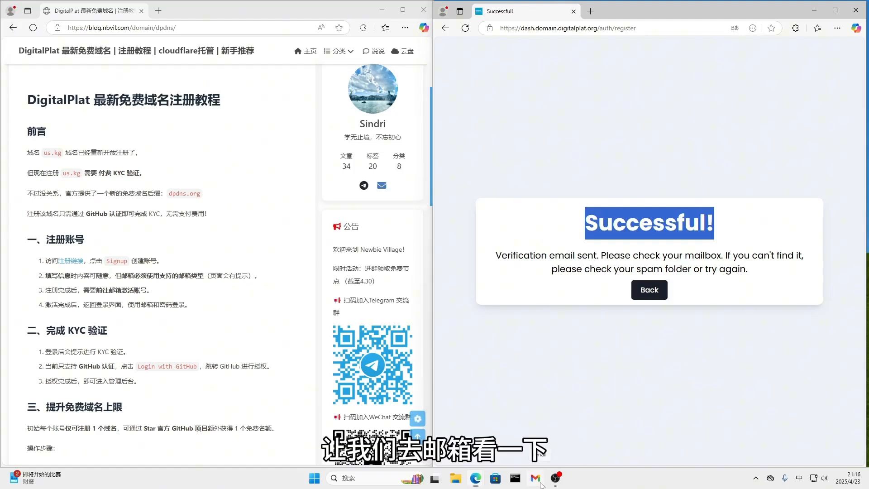
# Return to the registration form to review its entries and open the DigitalPlat FreeDomain Email verification message in Gmail
pyautogui.click(658, 294)
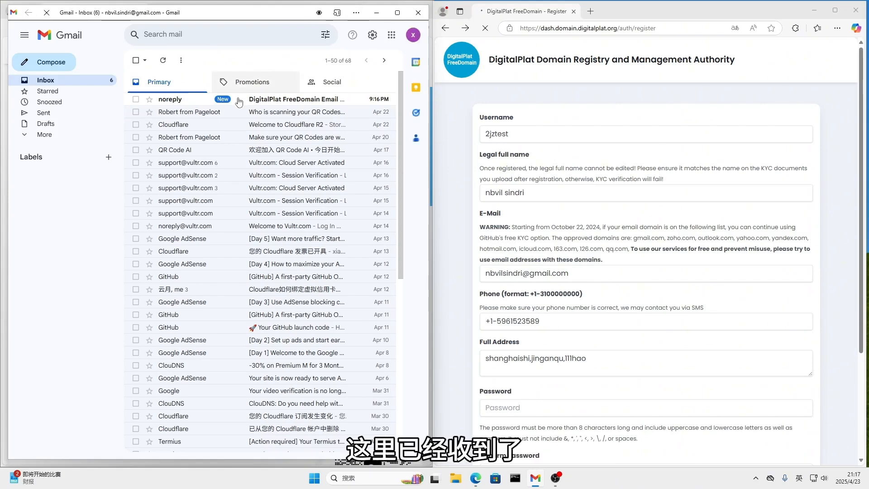
pyautogui.click(237, 99)
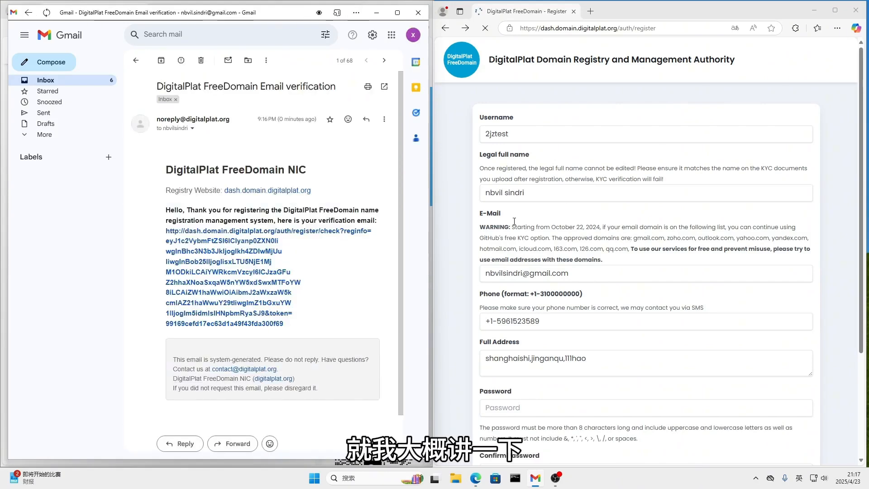
pyautogui.scroll(-3, 506, 195)
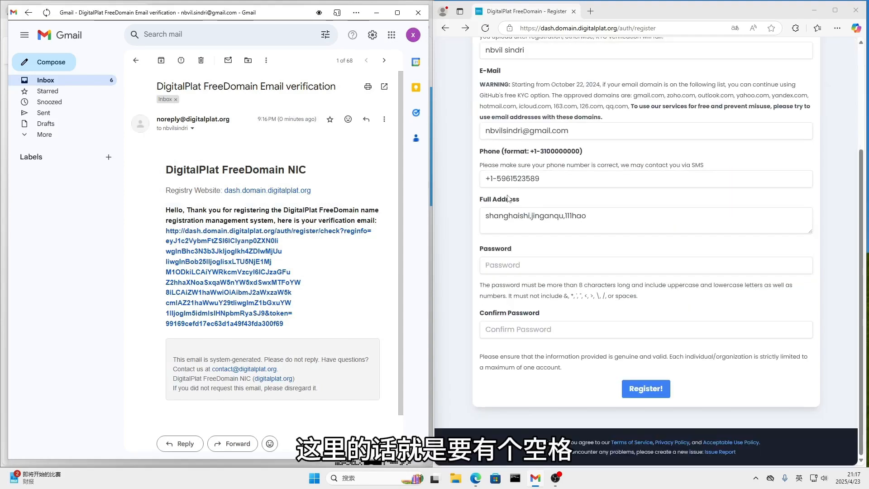
pyautogui.scroll(3, 570, 214)
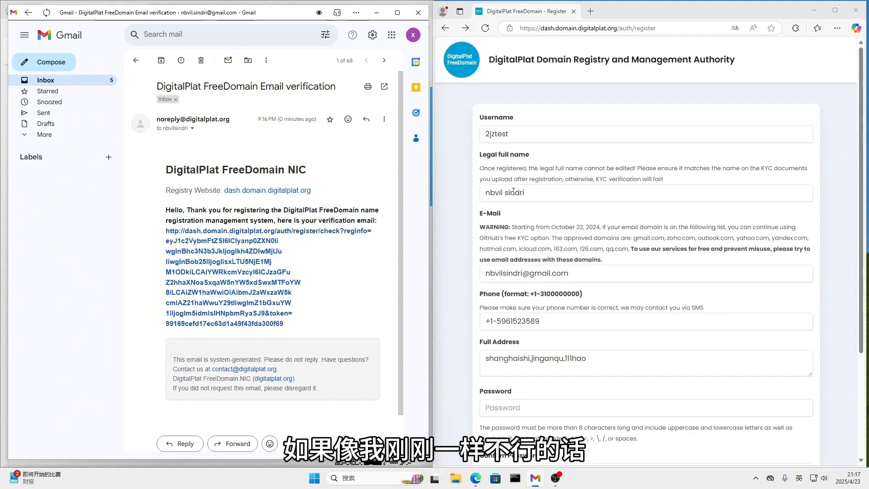
pyautogui.scroll(-1, 519, 234)
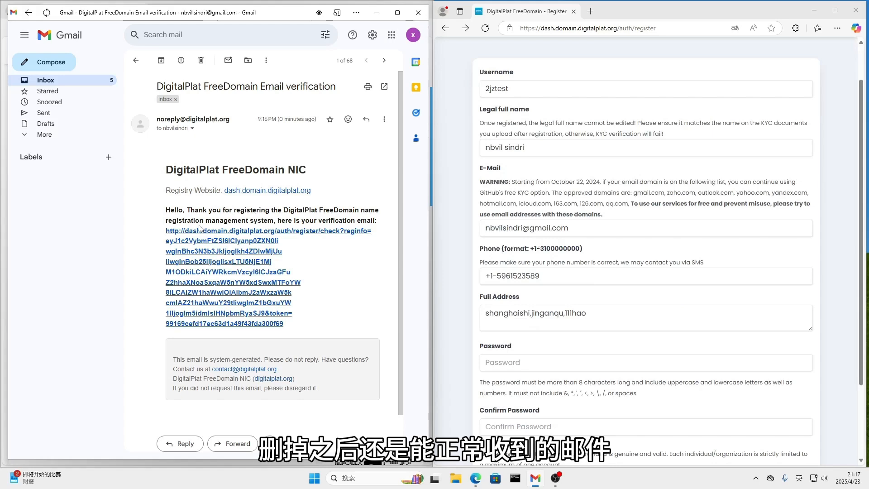
pyautogui.scroll(-2, 516, 278)
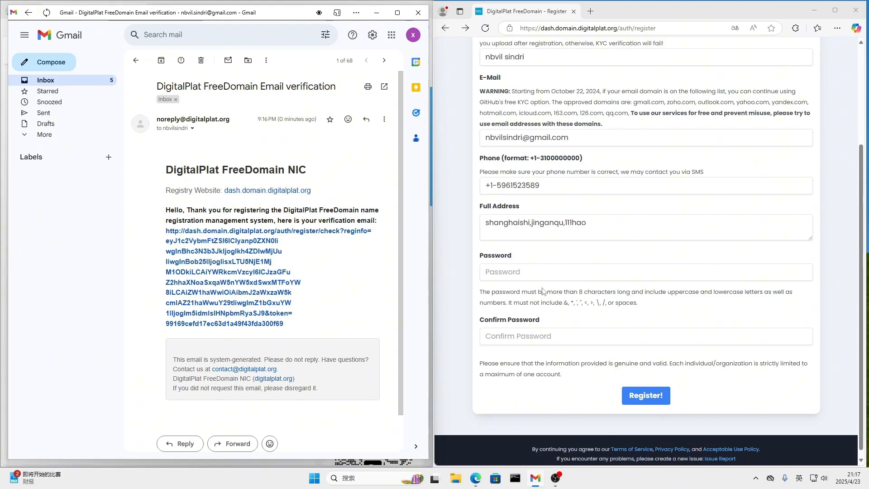
# Activate the account through the verification link in the e-mail and close the Gmail window
pyautogui.click(219, 243)
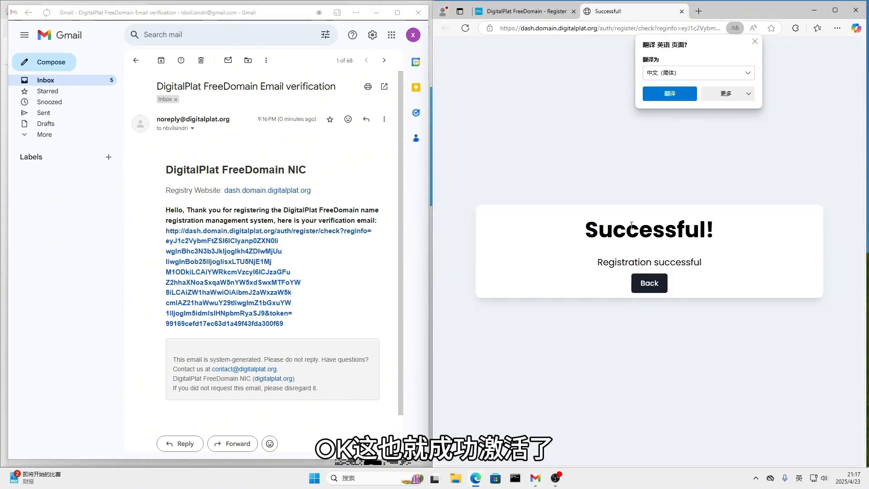
pyautogui.moveTo(583, 230); pyautogui.dragTo(761, 227)
pyautogui.click(738, 264)
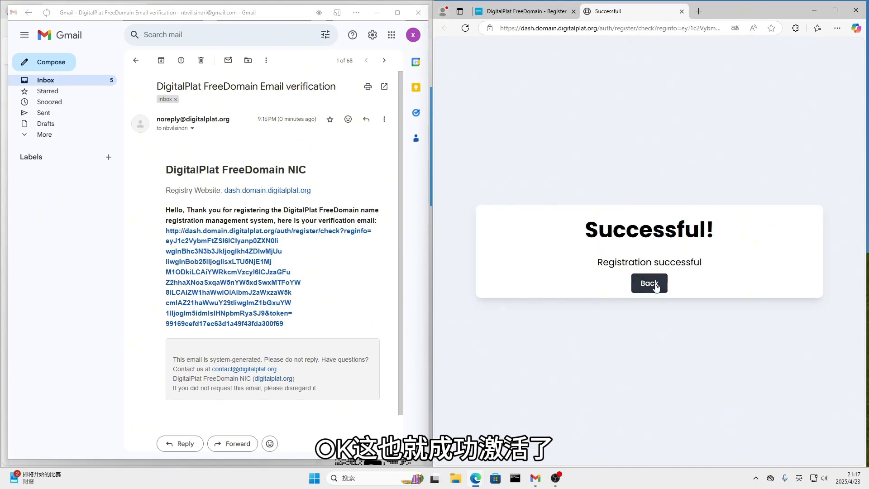
pyautogui.click(418, 12)
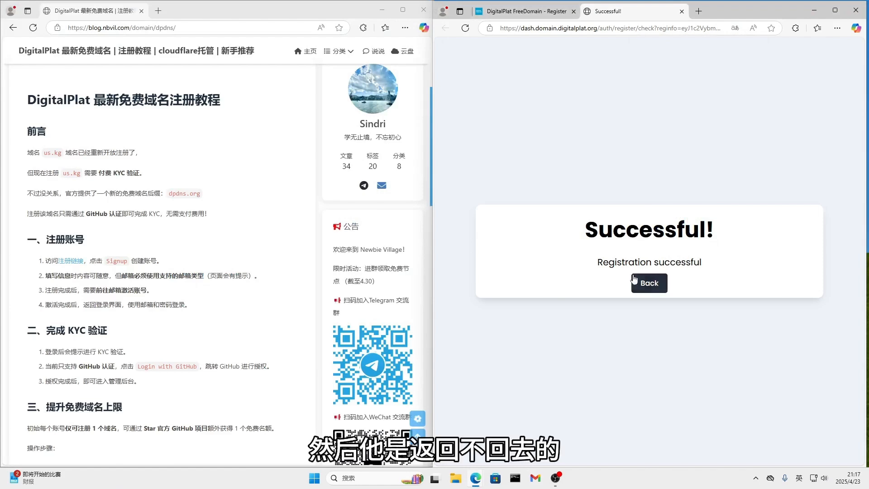
# Return from the registration form to the login page and submit the registered e-mail address
pyautogui.click(518, 17)
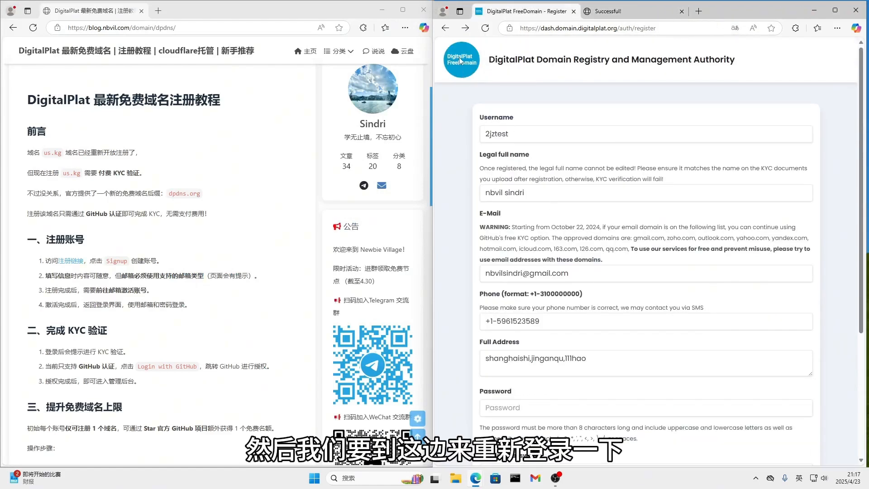
pyautogui.click(445, 28)
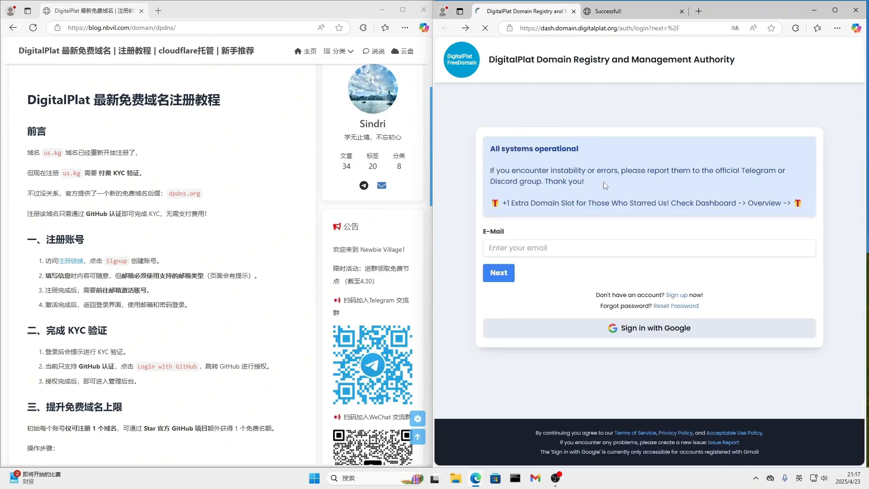
pyautogui.click(532, 248)
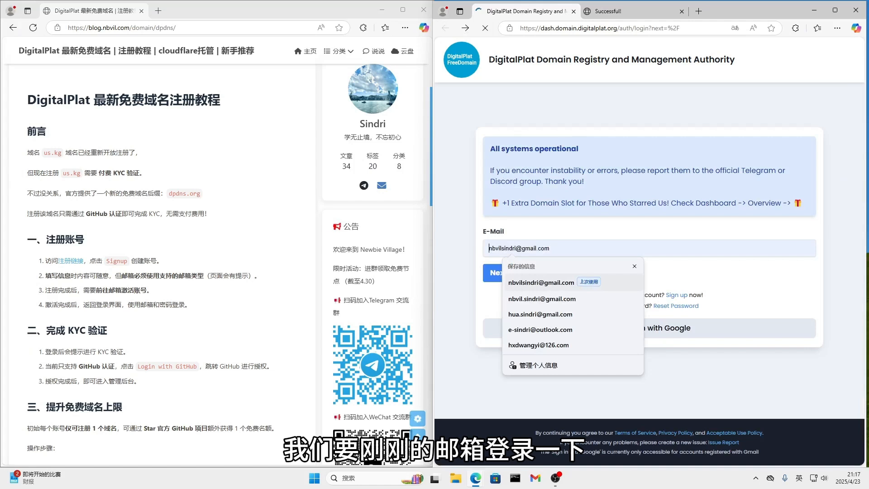
pyautogui.click(538, 283)
pyautogui.click(498, 273)
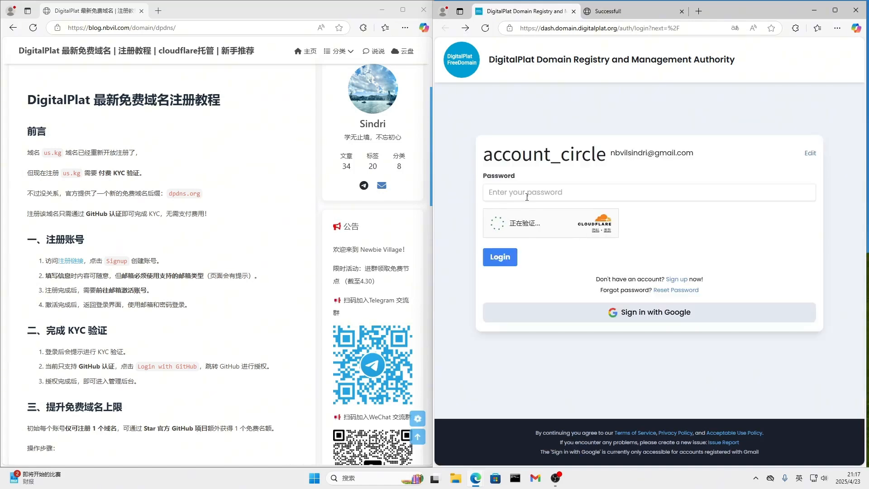
# Enter the account password, pass the Cloudflare human verification and log in, closing the leftover registration success page
pyautogui.click(527, 197)
pyautogui.write('•••')
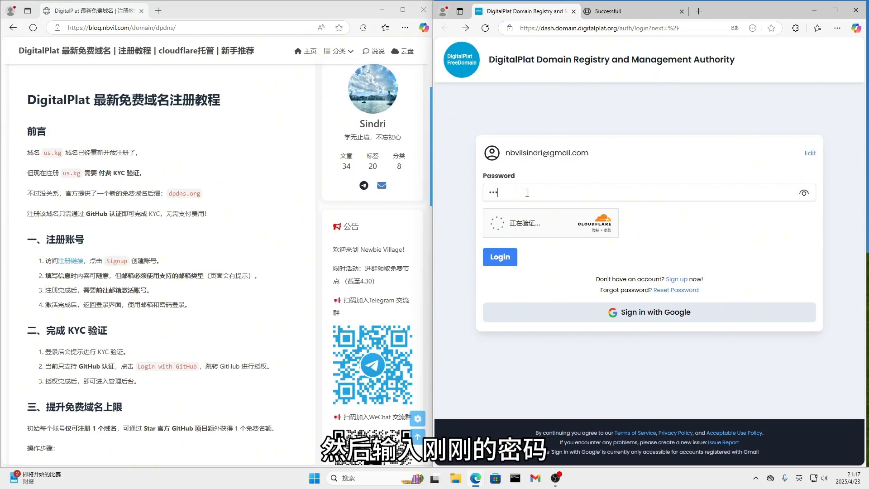
pyautogui.write('•••••')
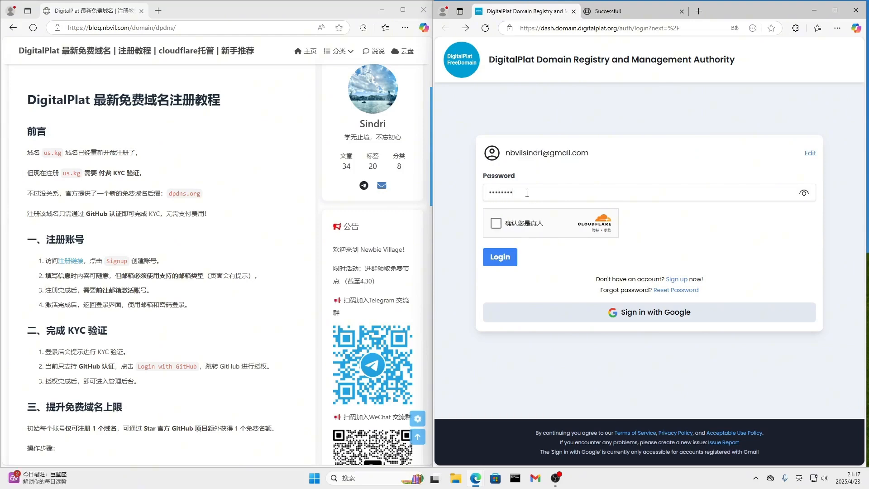
pyautogui.click(494, 228)
pyautogui.click(497, 261)
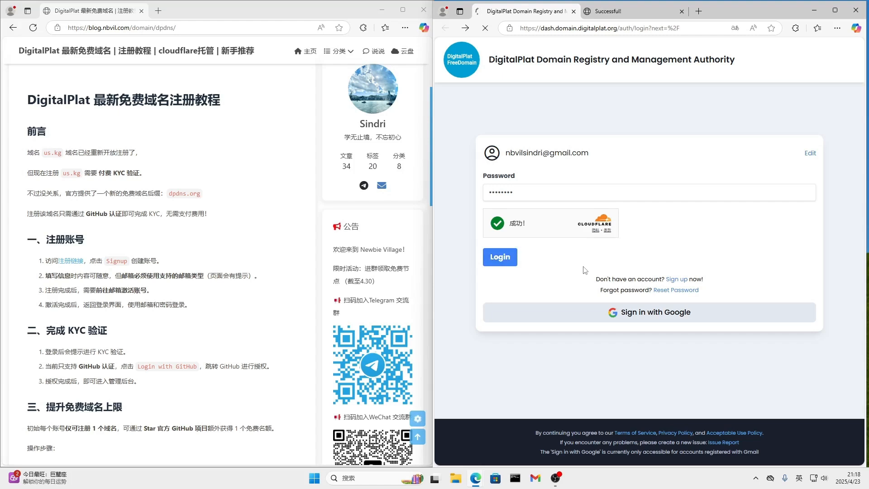
pyautogui.click(682, 11)
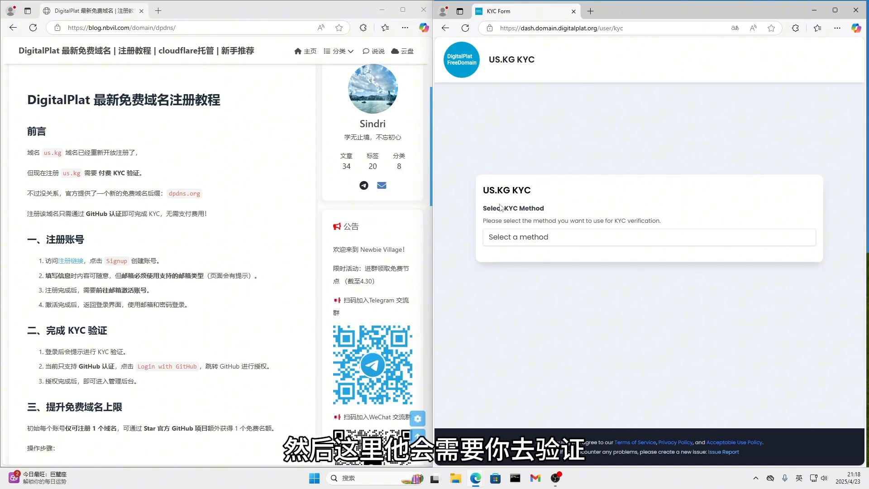
# Select GitHub OAuth as the KYC method, log in with GitHub and authorize DigitalPlat FreeDomain
pyautogui.click(513, 240)
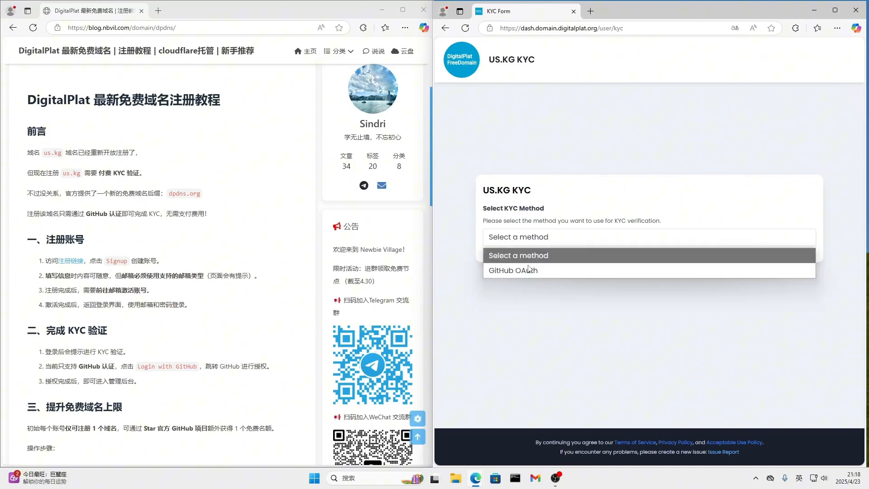
pyautogui.click(510, 273)
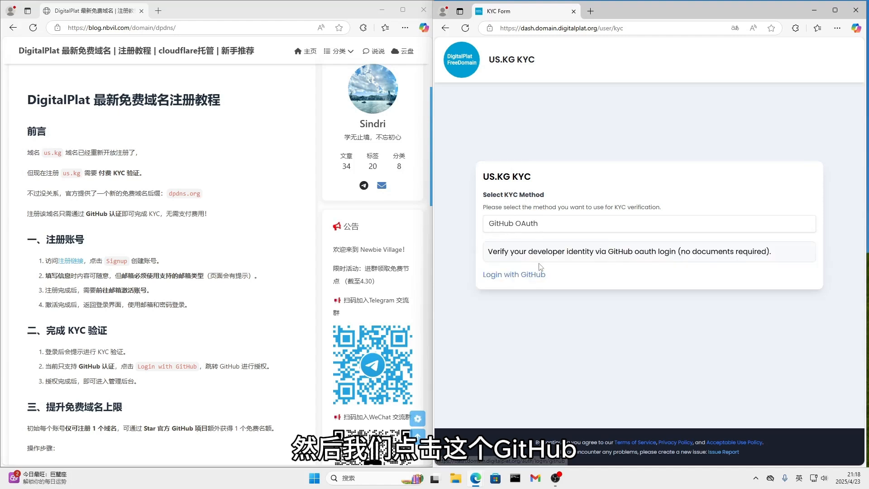
pyautogui.click(509, 275)
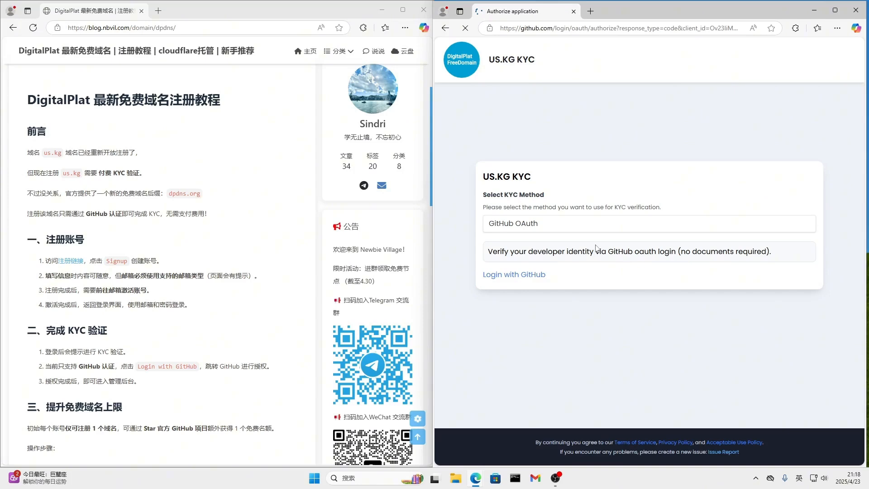
pyautogui.click(714, 240)
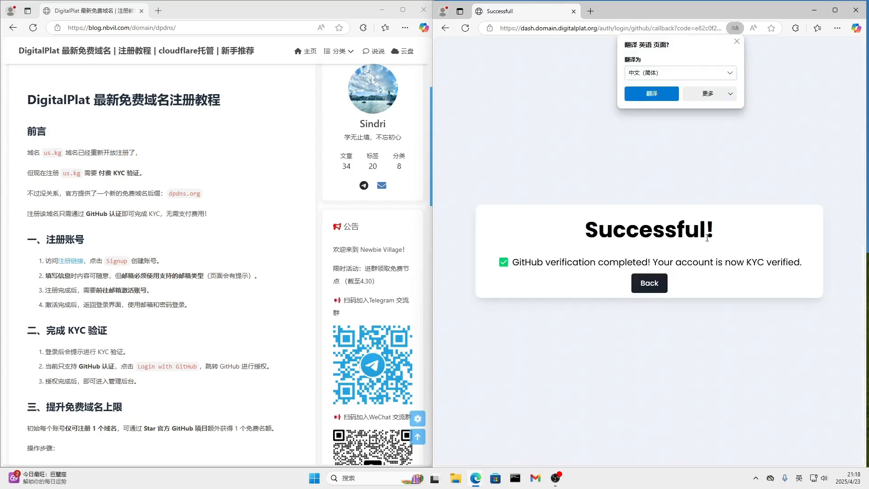
# Try to go back from the KYC success page to the login form and log in again
pyautogui.click(650, 283)
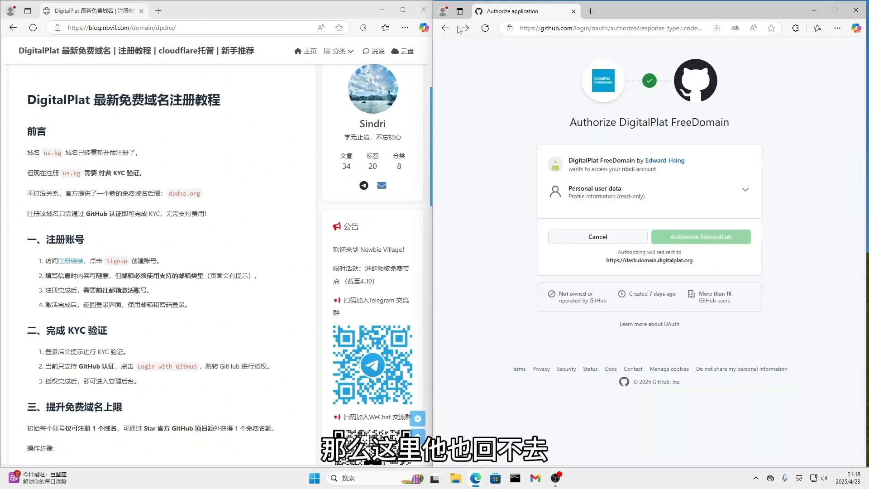
pyautogui.click(442, 29)
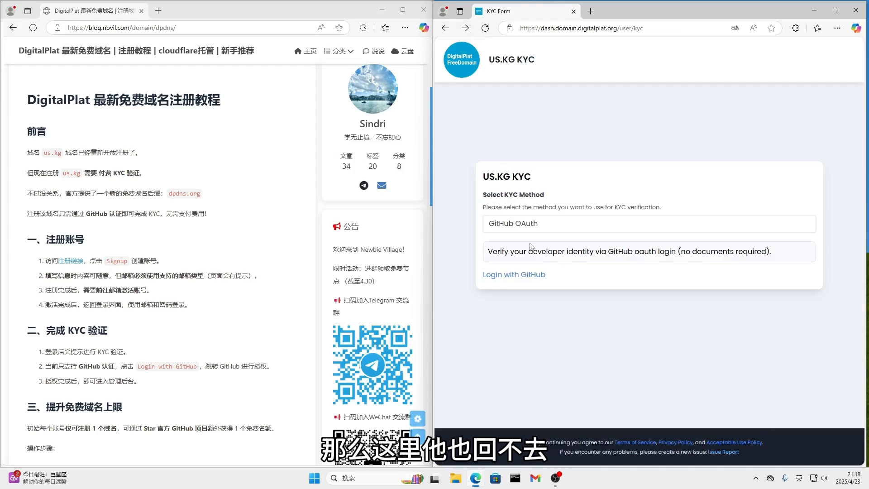
pyautogui.click(442, 29)
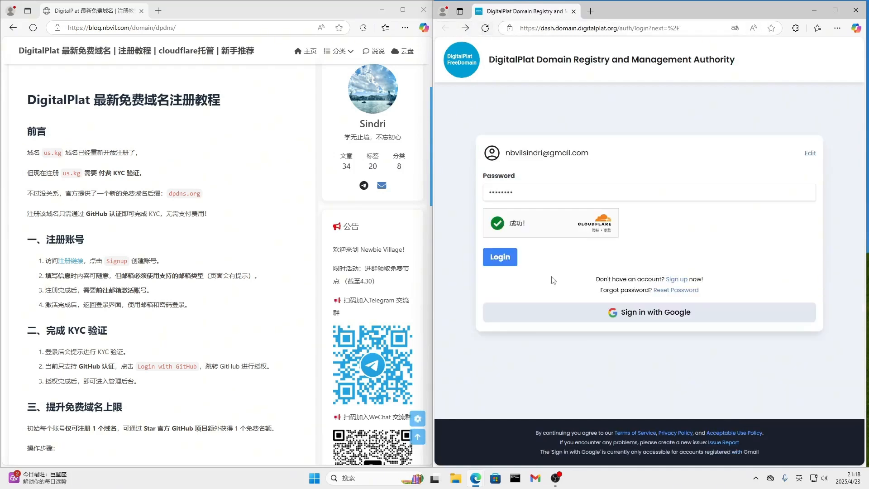
pyautogui.click(499, 257)
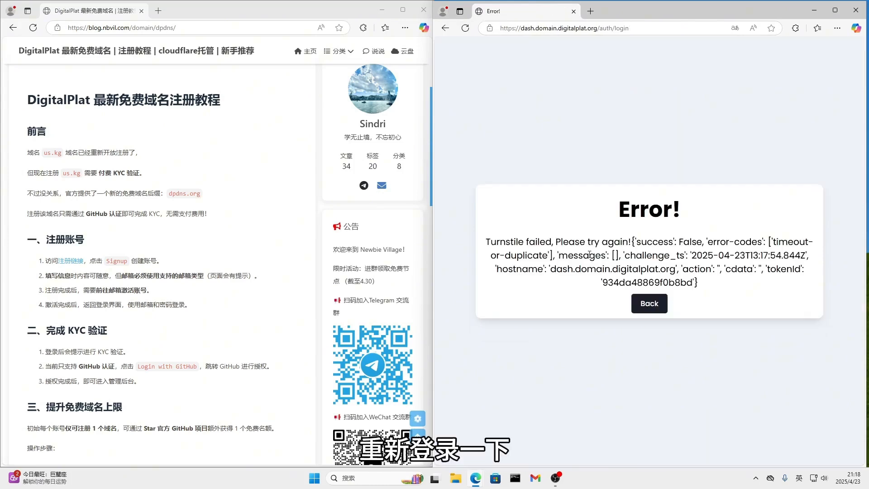
pyautogui.click(466, 28)
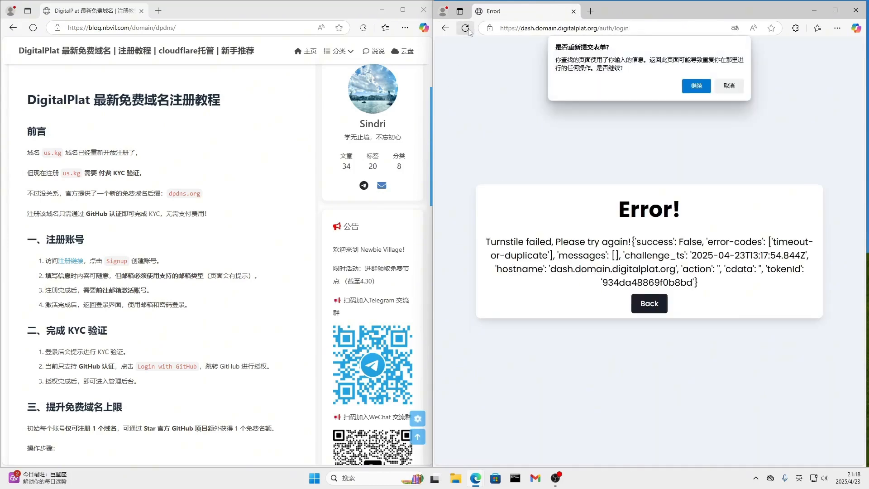
pyautogui.click(728, 88)
# Open the DigitalPlat dashboard through the tutorial's registration link and replace the old error window with the new one
pyautogui.click(77, 262)
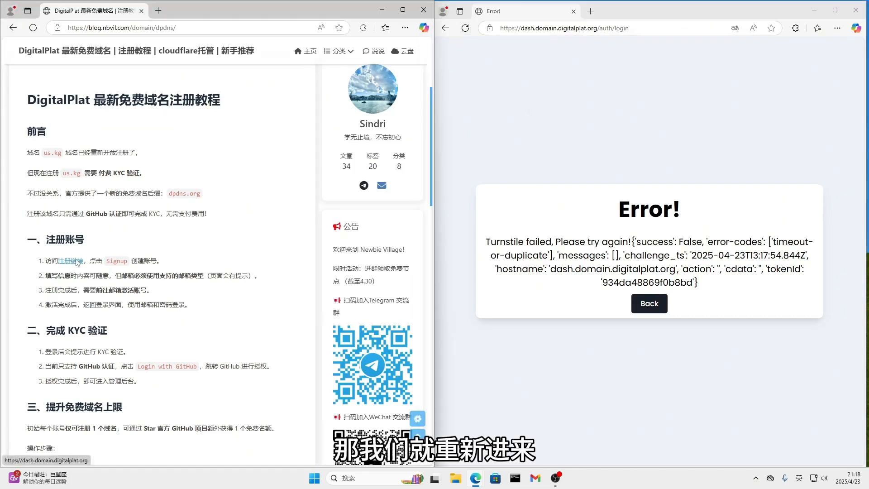
pyautogui.moveTo(186, 9); pyautogui.dragTo(485, 52)
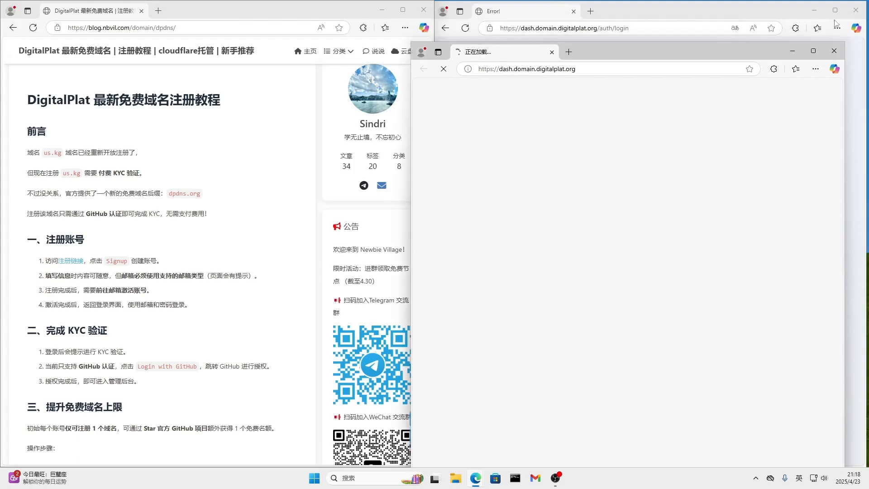
pyautogui.click(855, 11)
pyautogui.moveTo(600, 52); pyautogui.dragTo(621, 16)
pyautogui.moveTo(581, 286); pyautogui.dragTo(696, 288)
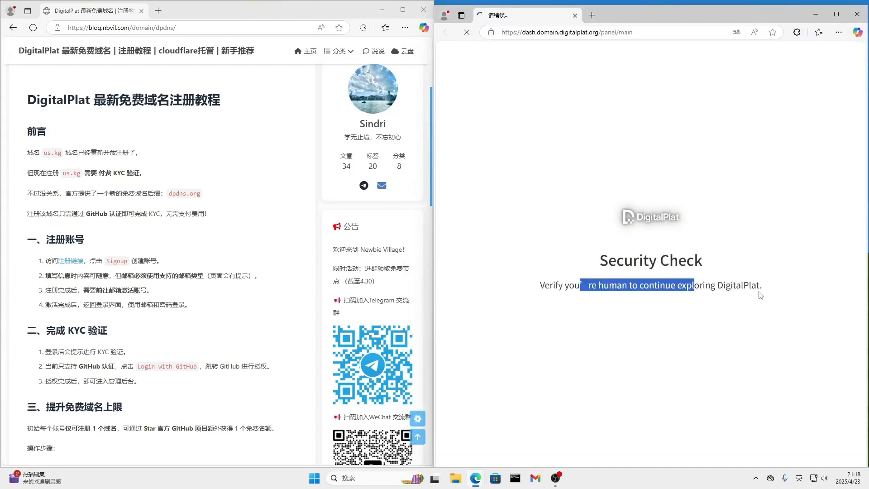
pyautogui.click(758, 292)
pyautogui.moveTo(639, 12); pyautogui.dragTo(639, 9)
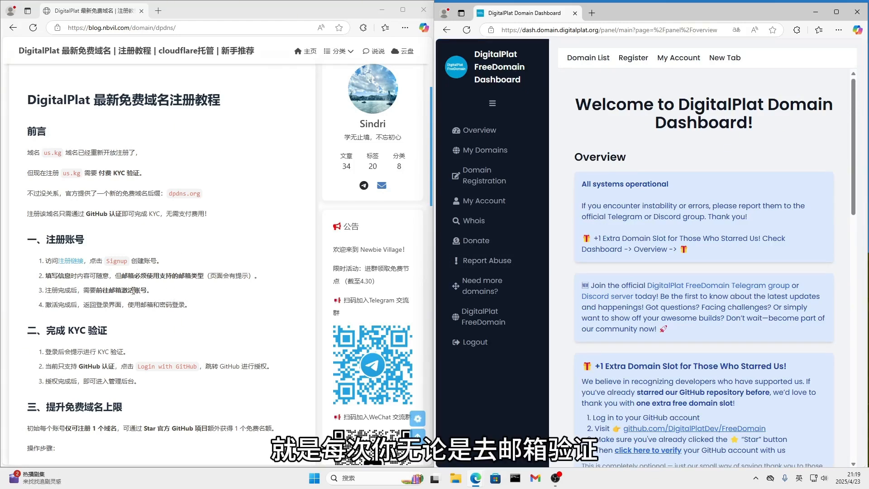
# Review the tutorial's lines about activating the account by e-mail and entering the dashboard after GitHub authorization
pyautogui.moveTo(96, 290); pyautogui.dragTo(179, 298)
pyautogui.click(196, 322)
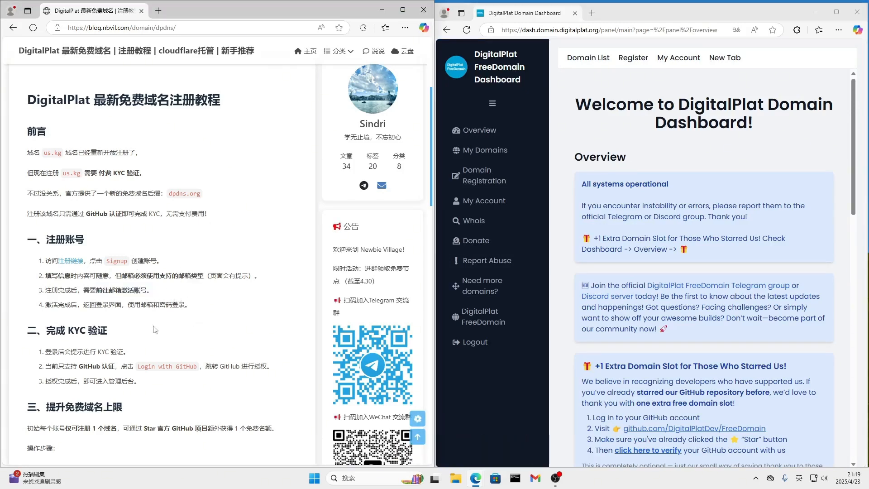
pyautogui.moveTo(60, 383); pyautogui.dragTo(162, 386)
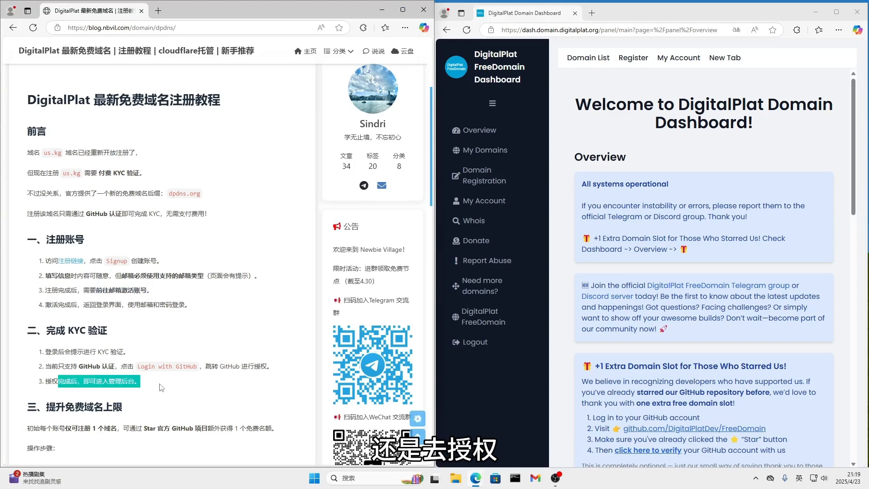
pyautogui.click(147, 347)
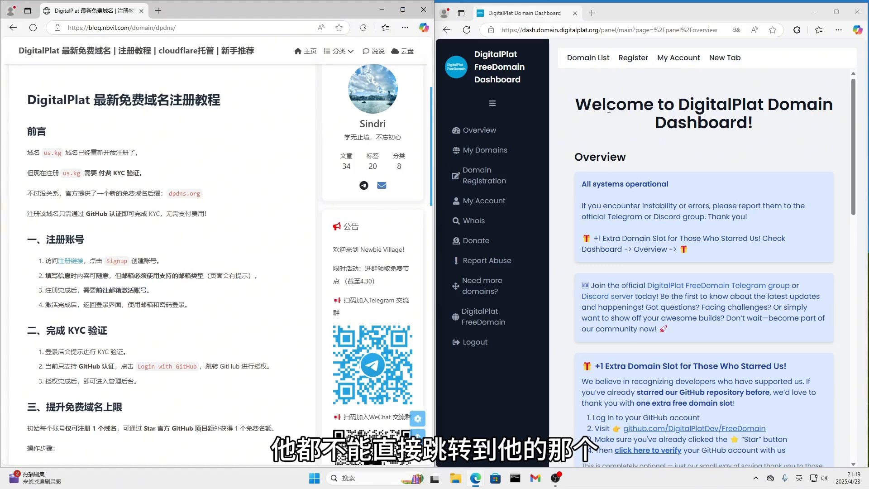
# Translate the DigitalPlat Domain Dashboard page into Simplified Chinese
pyautogui.moveTo(639, 9); pyautogui.dragTo(637, 10)
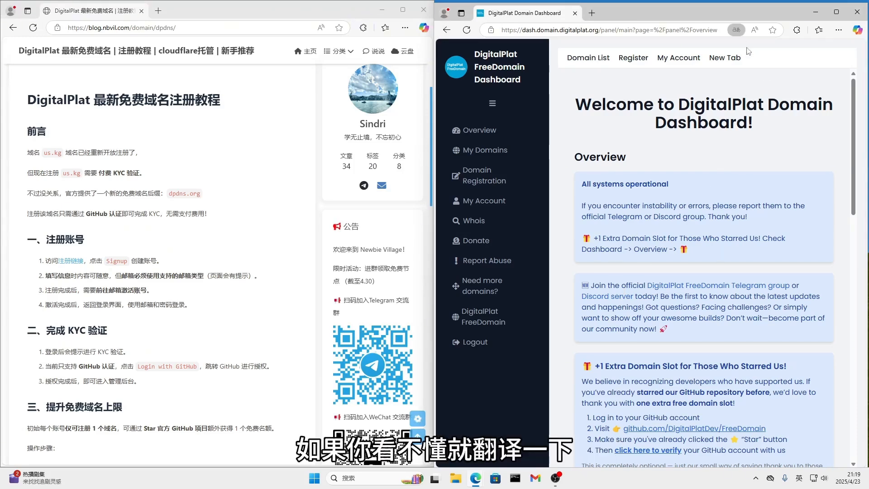
pyautogui.click(736, 29)
pyautogui.click(670, 98)
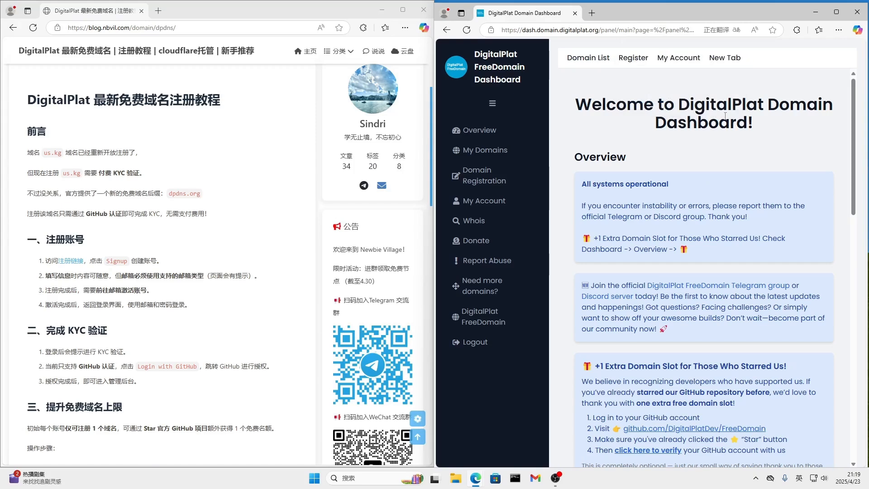
# Examine the dashboard overview's domain registration limit and its US.KG key notice alongside the tutorial's remark on paid KYC
pyautogui.scroll(-3, 227, 293)
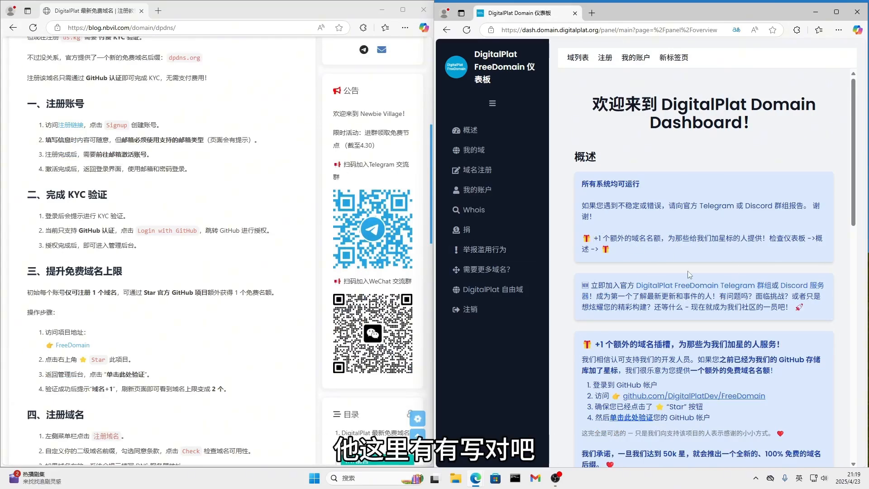
pyautogui.scroll(-5, 688, 271)
pyautogui.scroll(-5, 689, 271)
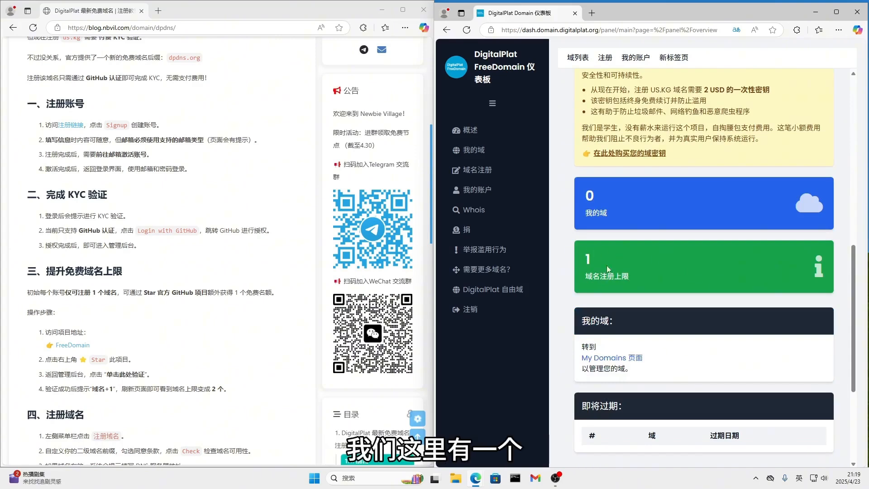
pyautogui.scroll(2, 661, 282)
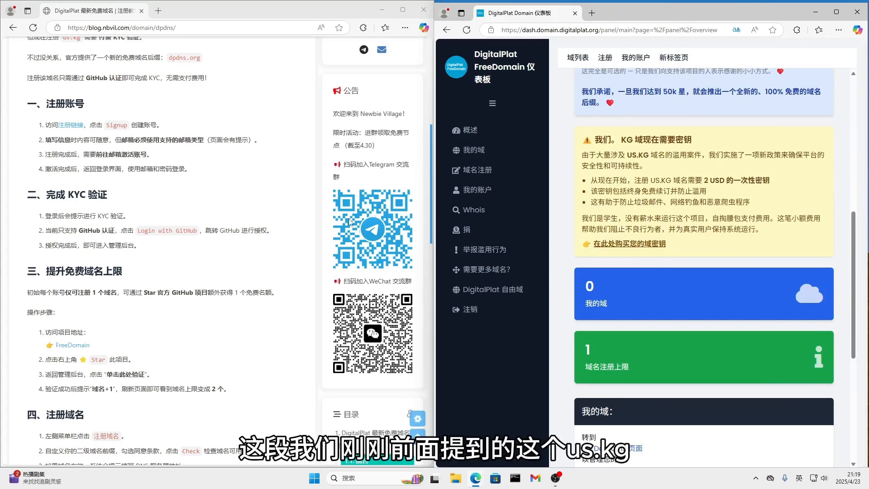
pyautogui.scroll(1, 178, 229)
pyautogui.scroll(2, 178, 229)
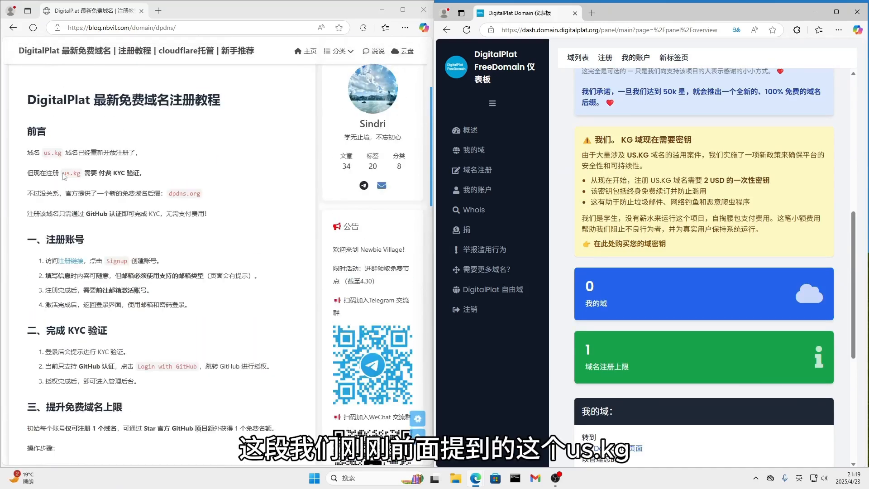
pyautogui.moveTo(63, 173); pyautogui.dragTo(146, 175)
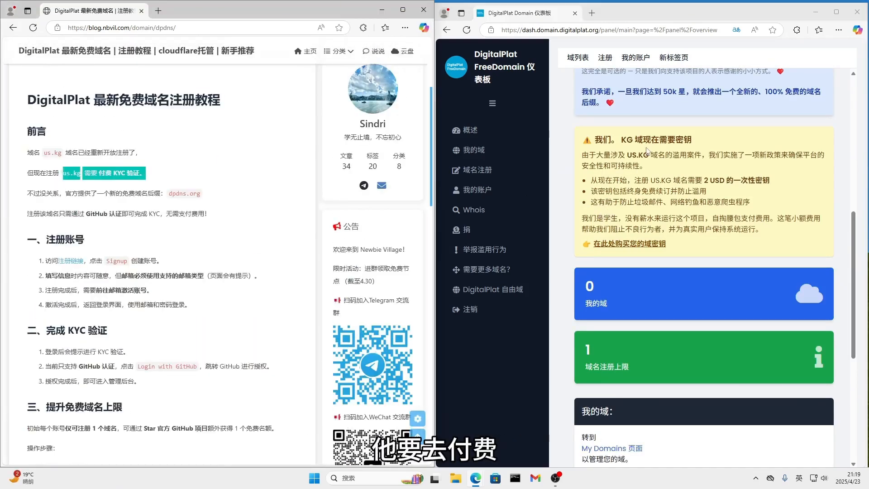
pyautogui.moveTo(588, 155); pyautogui.dragTo(792, 242)
pyautogui.click(676, 178)
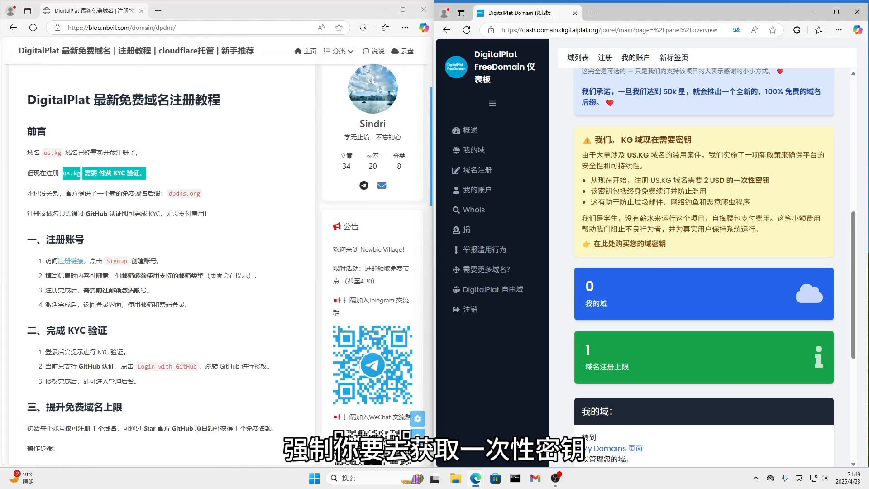
# Examine the overview's US.KG key notice, the domain registration limit and the offer of an extra domain slot for starring the repository
pyautogui.moveTo(673, 178); pyautogui.dragTo(770, 180)
pyautogui.click(770, 180)
pyautogui.scroll(-1, 746, 262)
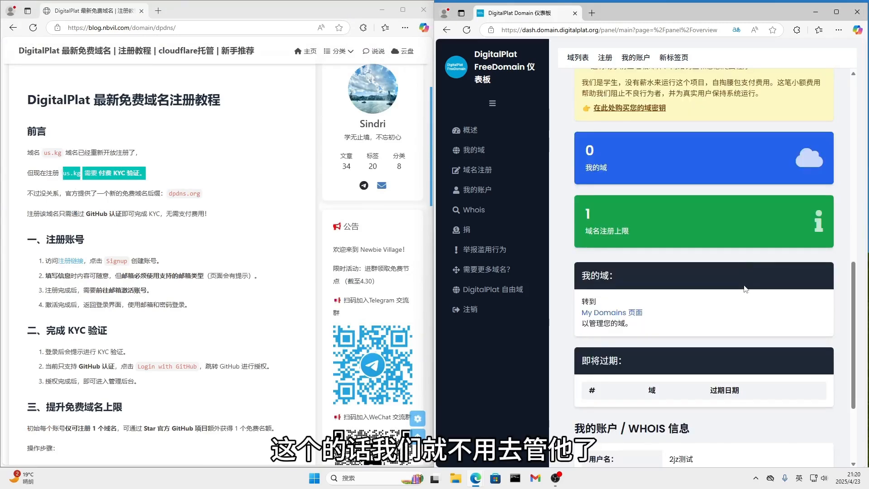
pyautogui.scroll(-2, 747, 276)
pyautogui.scroll(8, 746, 289)
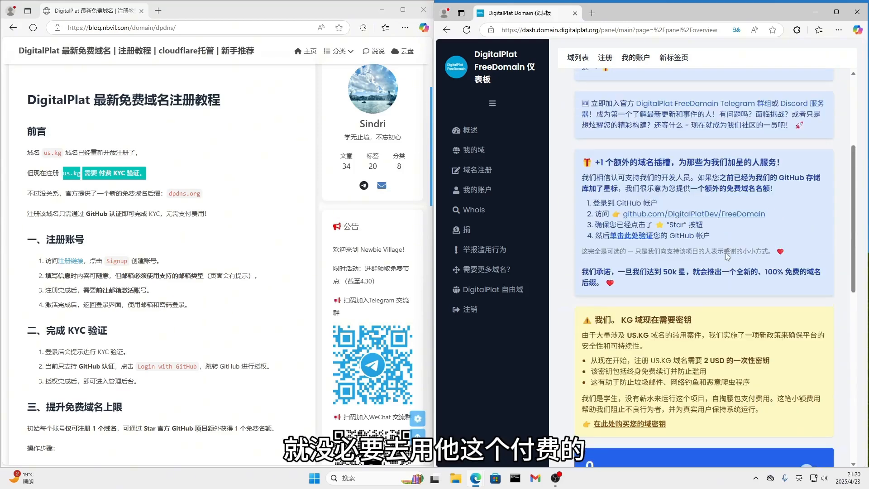
pyautogui.scroll(4, 732, 229)
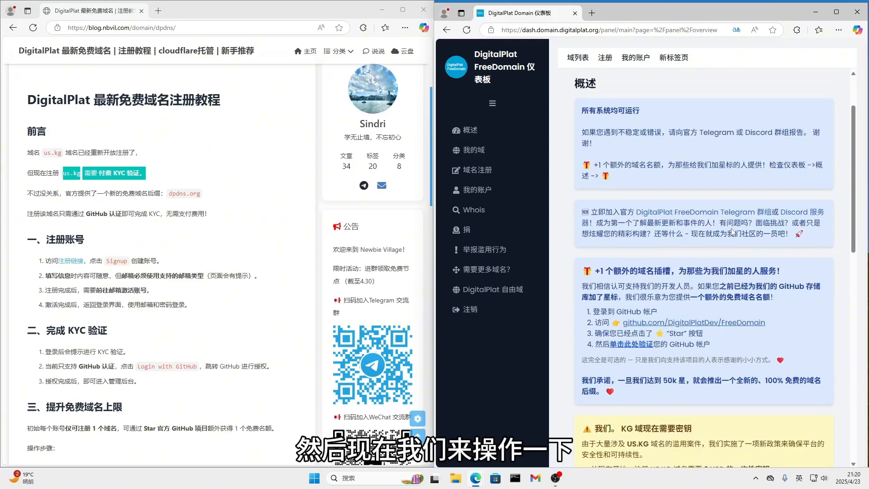
pyautogui.scroll(-1, 732, 232)
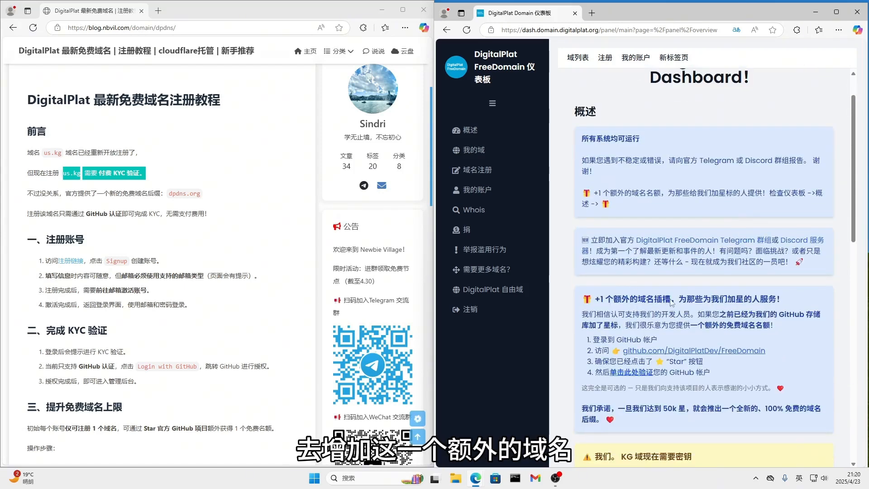
pyautogui.scroll(-2, 653, 323)
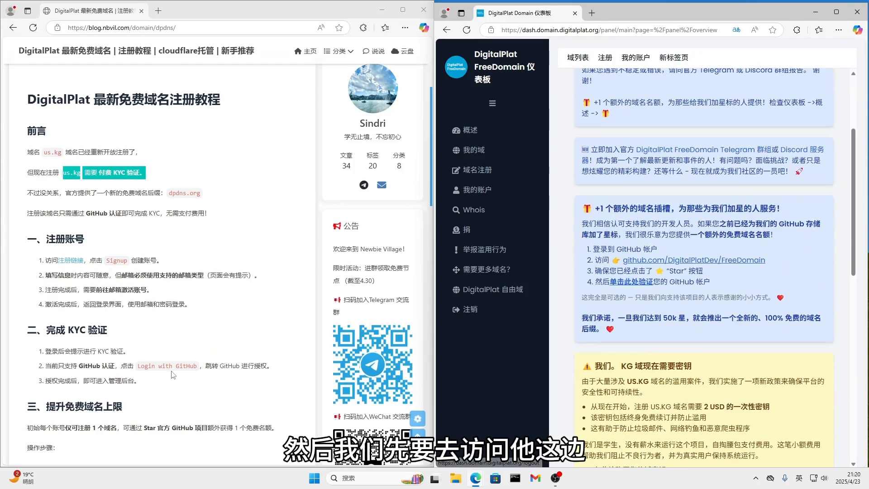
# Open the DigitalPlatDev/FreeDomain repository on GitHub from the extra-slot instructions and star it
pyautogui.scroll(-3, 64, 369)
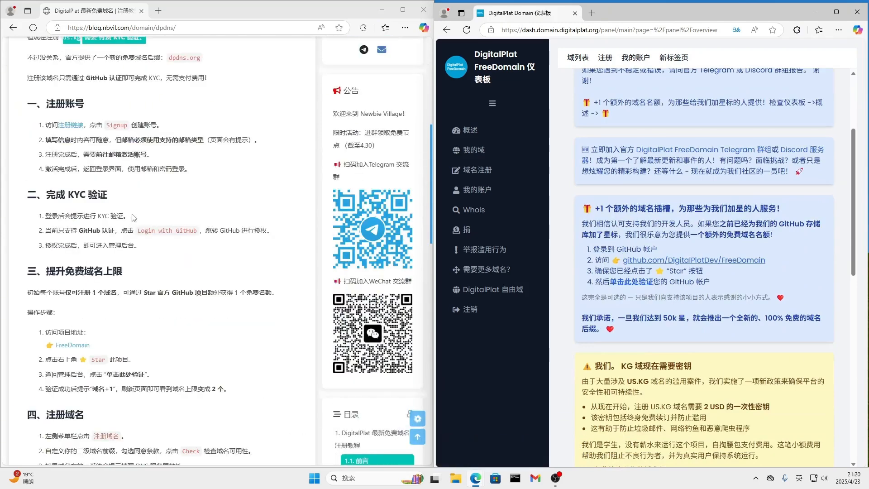
pyautogui.scroll(-2, 150, 323)
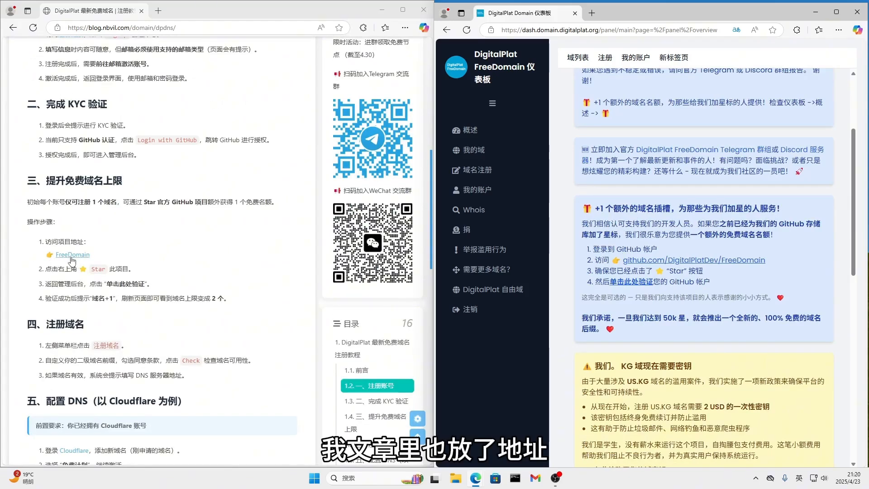
pyautogui.click(665, 263)
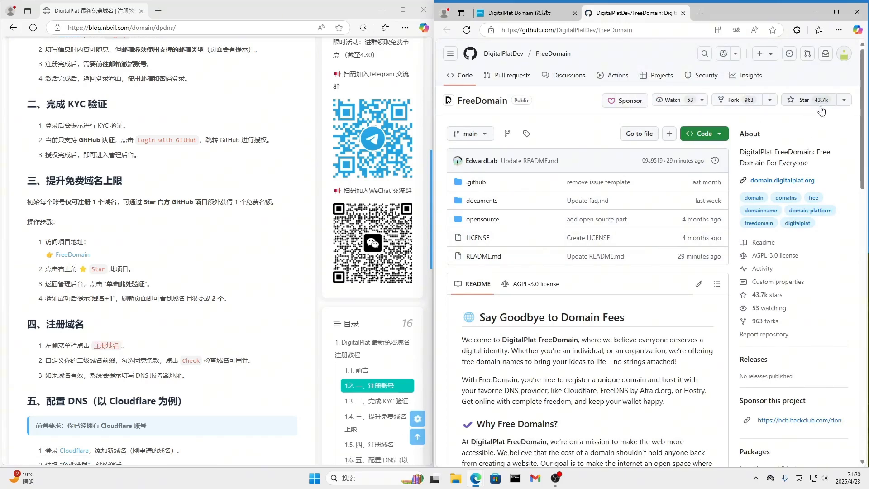
pyautogui.click(792, 100)
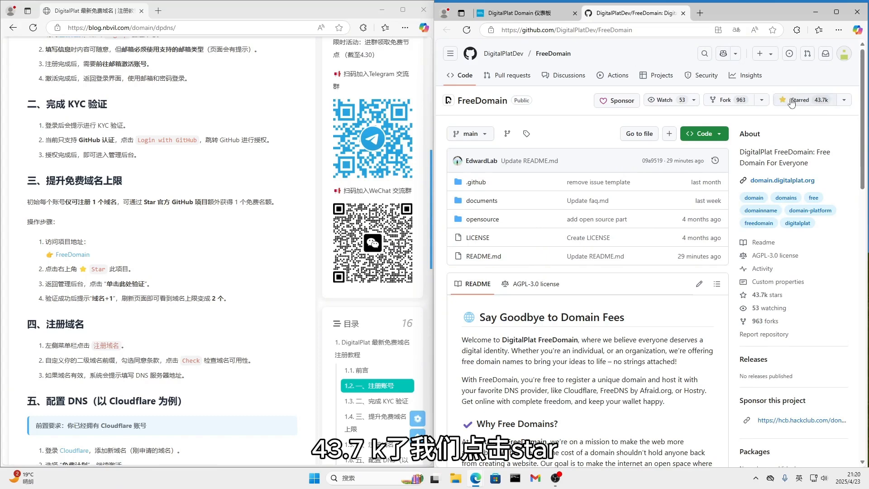
# Verify the GitHub account from the dashboard to claim the extra domain slot, and close the verification result and repository pages
pyautogui.click(520, 14)
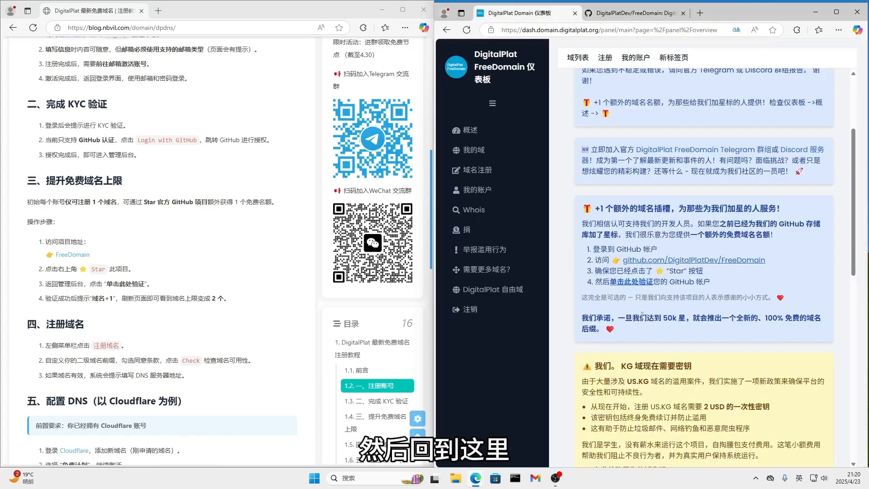
pyautogui.click(639, 282)
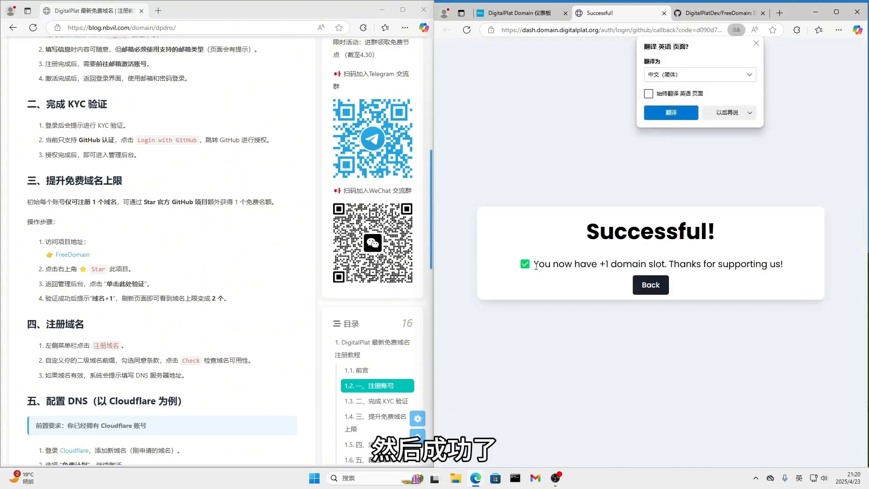
pyautogui.moveTo(535, 265); pyautogui.dragTo(787, 265)
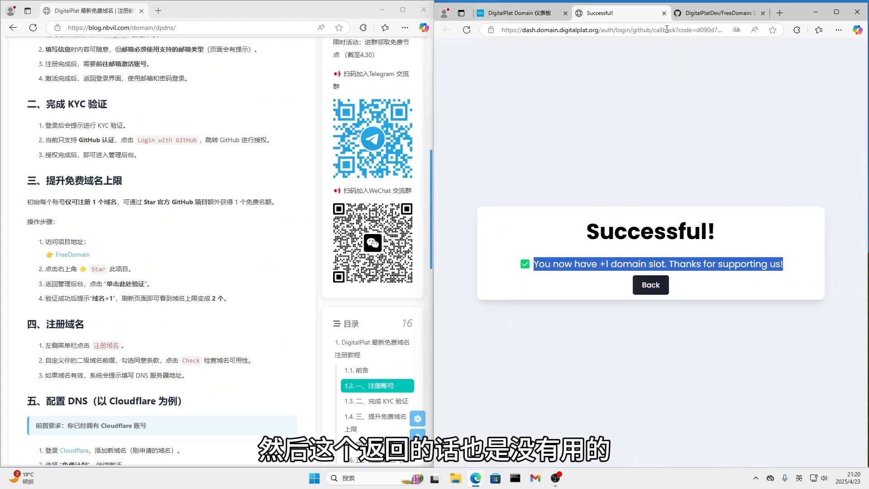
pyautogui.click(664, 13)
pyautogui.click(664, 13)
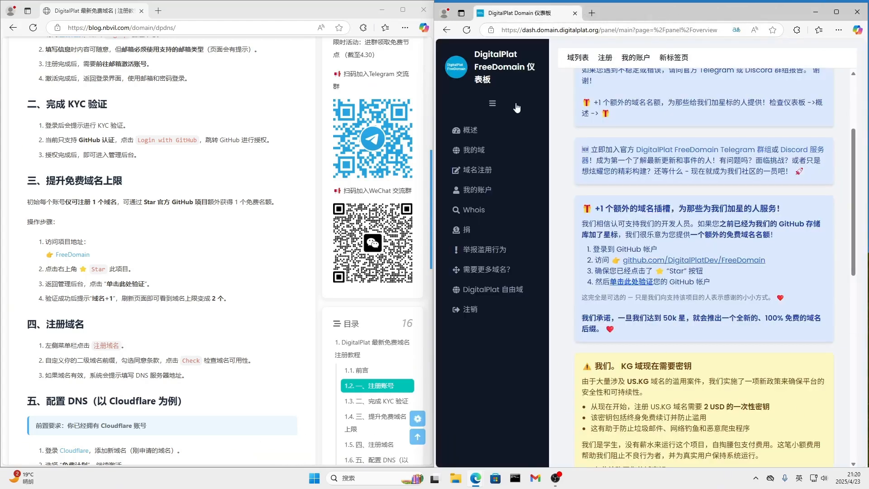
# Reload the dashboard overview to refresh the domain registration limit
pyautogui.click(466, 30)
pyautogui.scroll(-7, 651, 253)
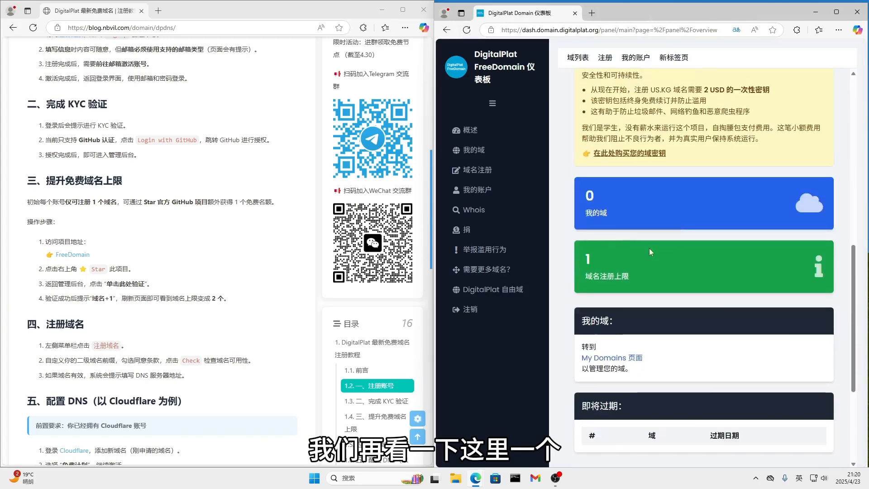
pyautogui.click(466, 30)
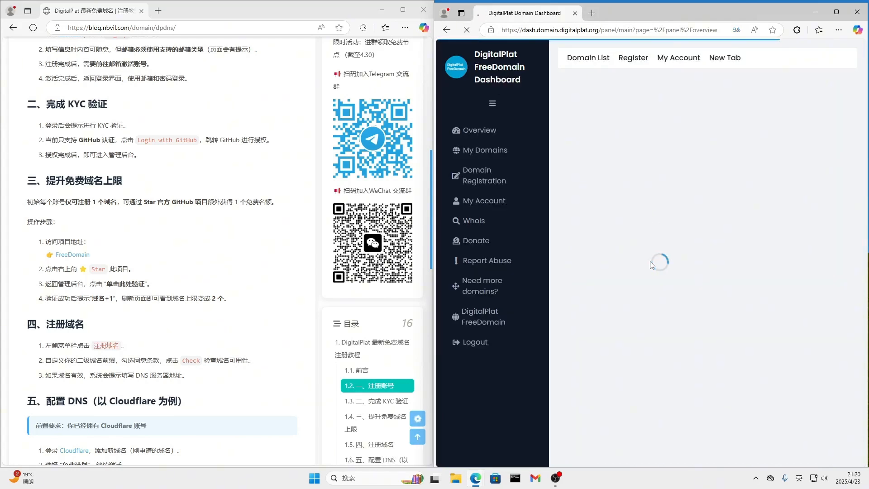
# Examine the overview's promise of a new free domain suffix tied to GitHub stars, and check the domain registration limit
pyautogui.scroll(-7, 651, 264)
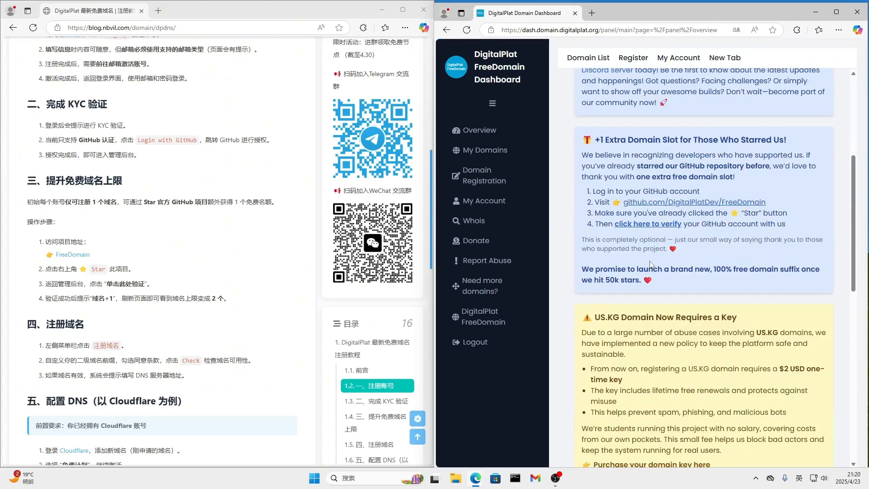
pyautogui.moveTo(583, 340); pyautogui.dragTo(739, 365)
pyautogui.scroll(4, 705, 322)
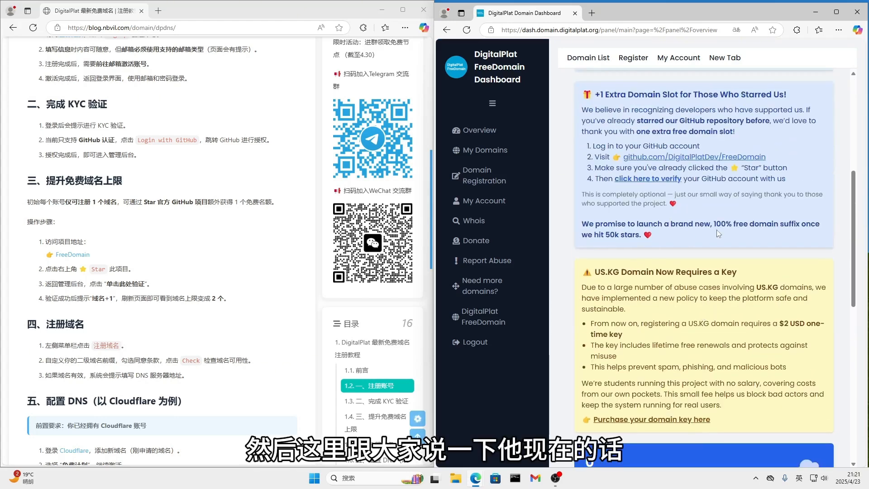
pyautogui.moveTo(583, 223); pyautogui.dragTo(681, 238)
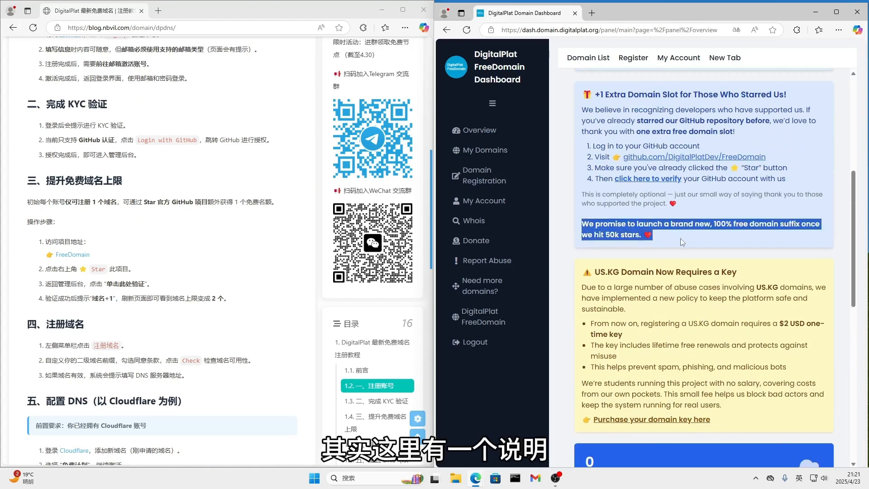
pyautogui.click(737, 252)
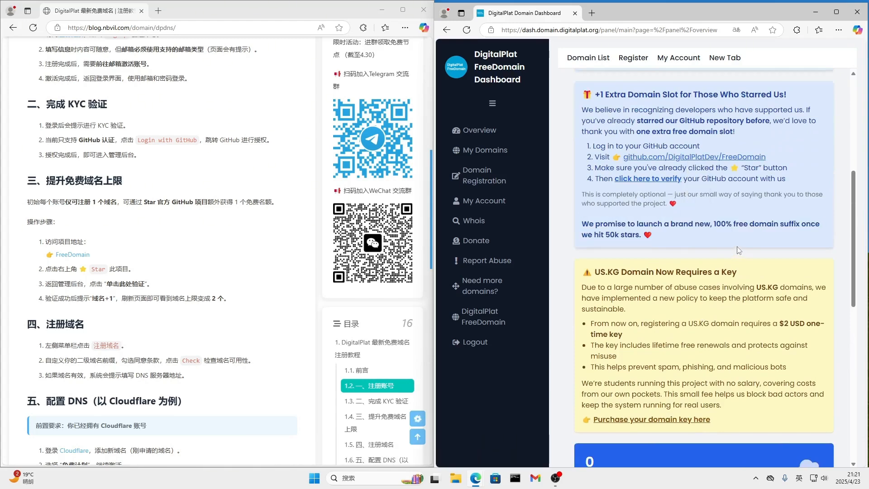
pyautogui.doubleClick(611, 234)
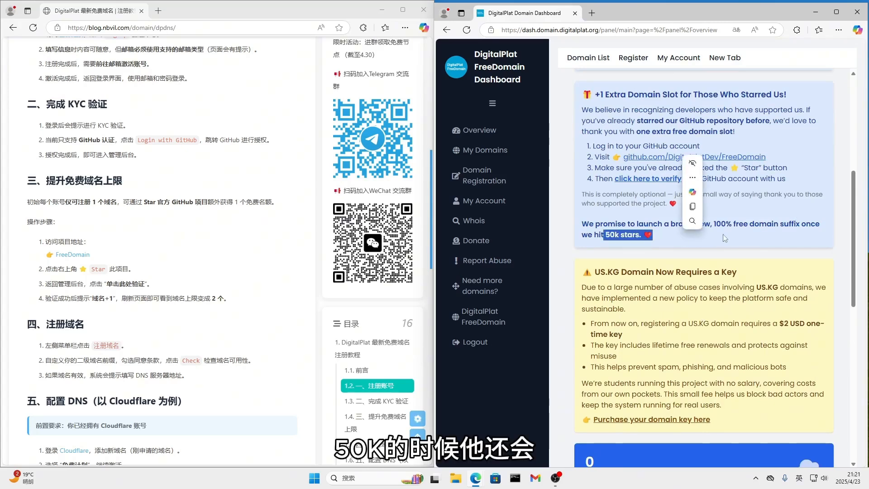
pyautogui.click(686, 228)
pyautogui.moveTo(583, 224); pyautogui.dragTo(788, 240)
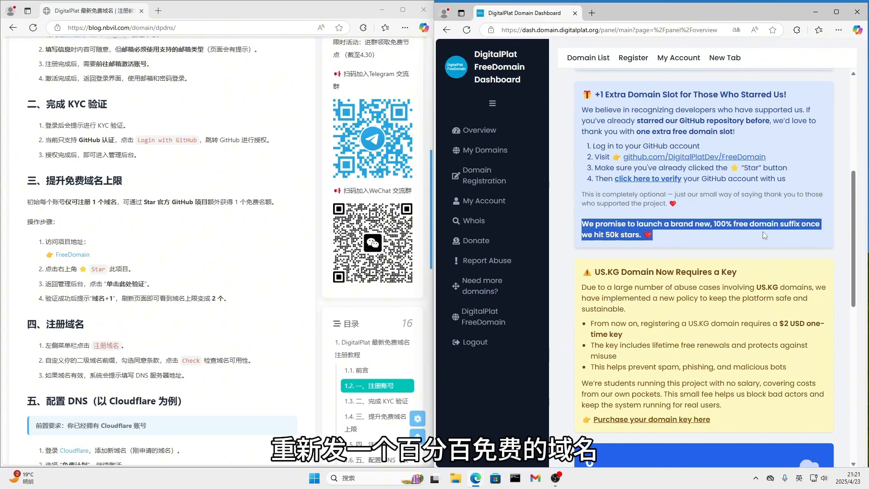
pyautogui.click(763, 236)
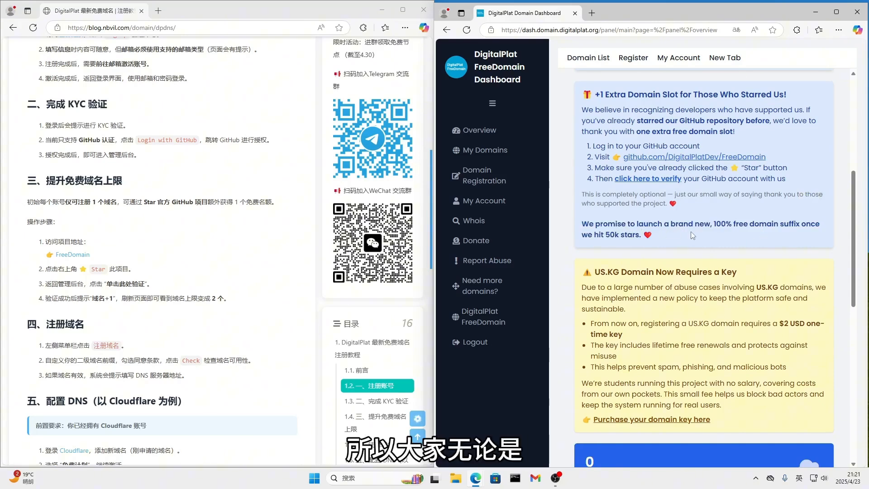
pyautogui.scroll(-4, 688, 241)
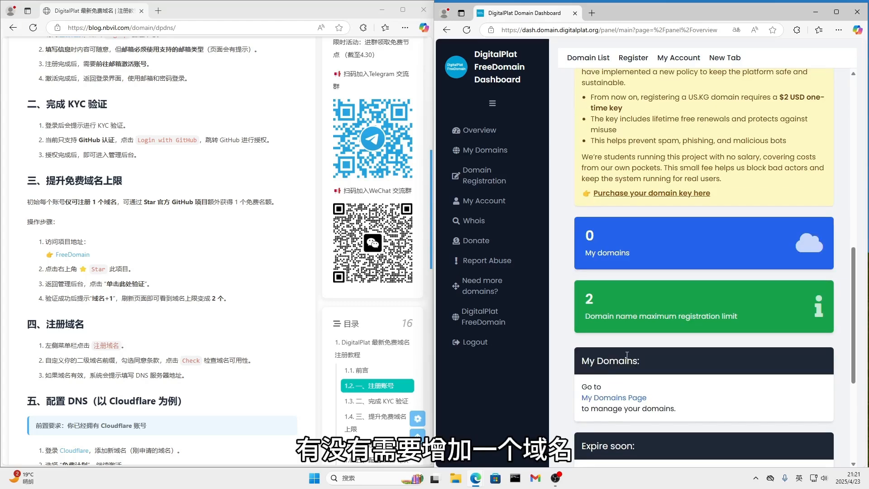
pyautogui.scroll(3, 621, 170)
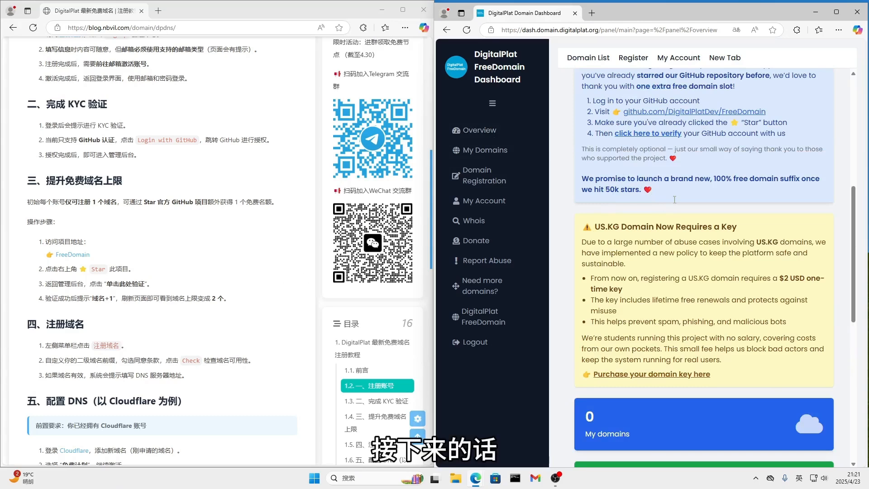
# Open the domain registration form and choose .dpdns.org as the domain suffix
pyautogui.click(495, 183)
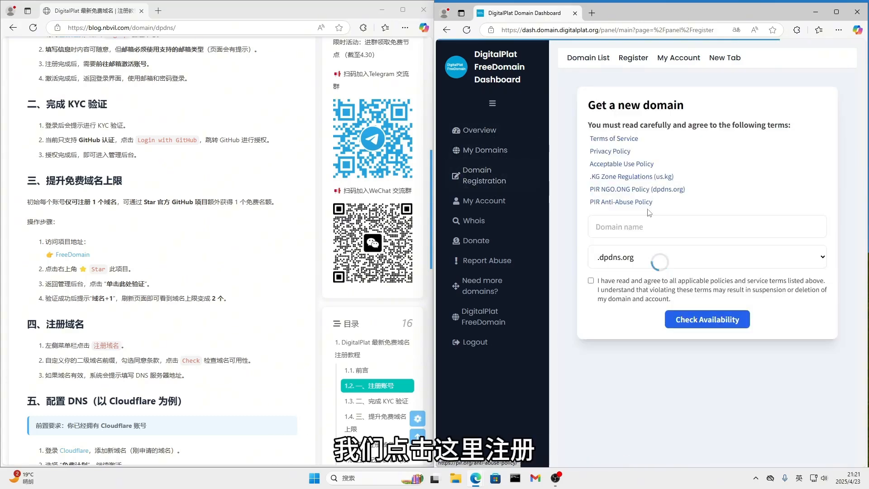
pyautogui.click(624, 230)
pyautogui.click(820, 257)
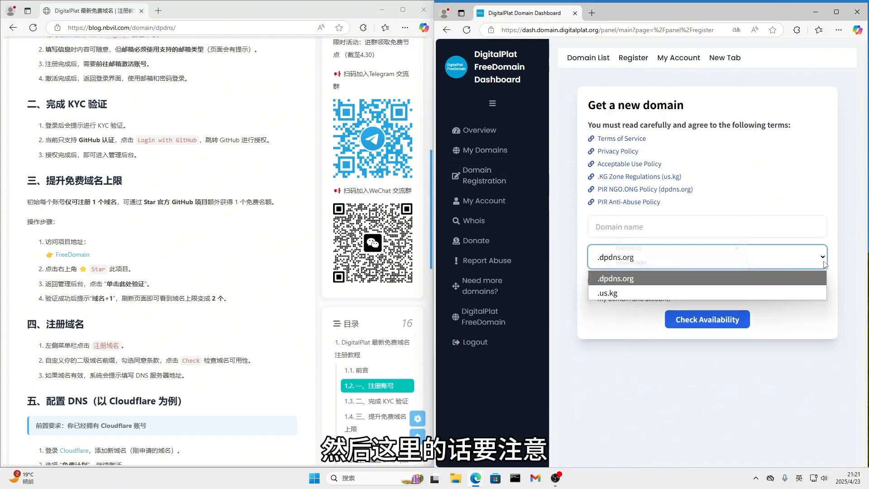
pyautogui.click(620, 279)
pyautogui.click(628, 263)
pyautogui.click(620, 293)
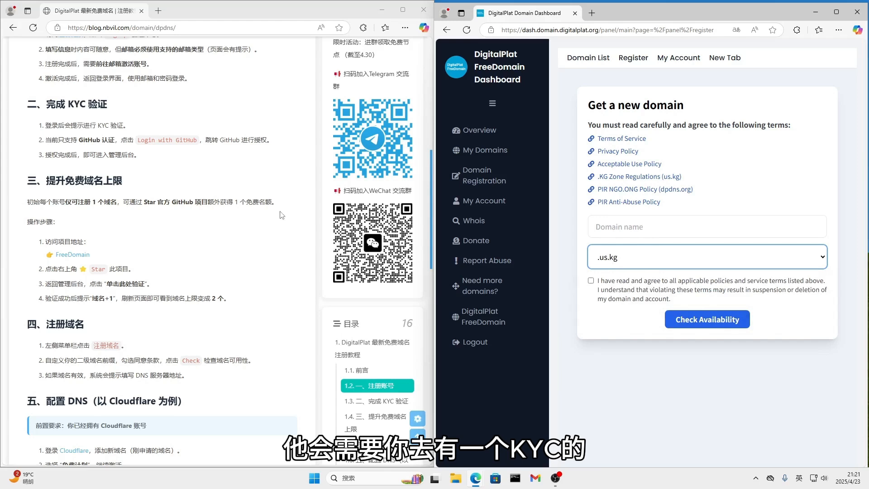
pyautogui.click(629, 258)
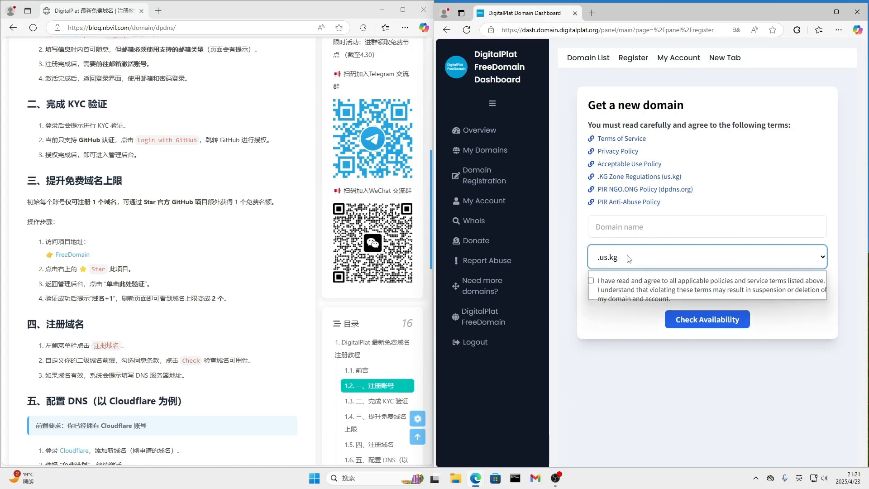
pyautogui.click(636, 281)
# Enter nbvil as the domain name, agree to the listed policies and service terms, and check its availability
pyautogui.click(634, 224)
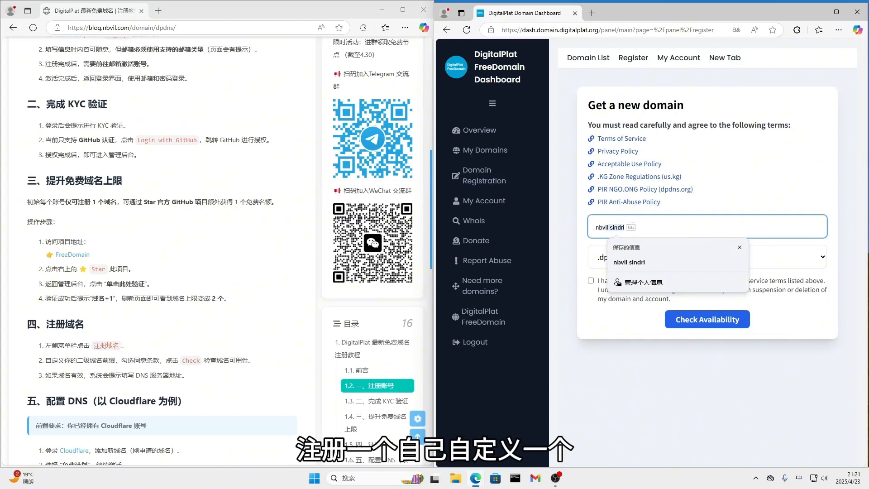
pyautogui.write('nbvil')
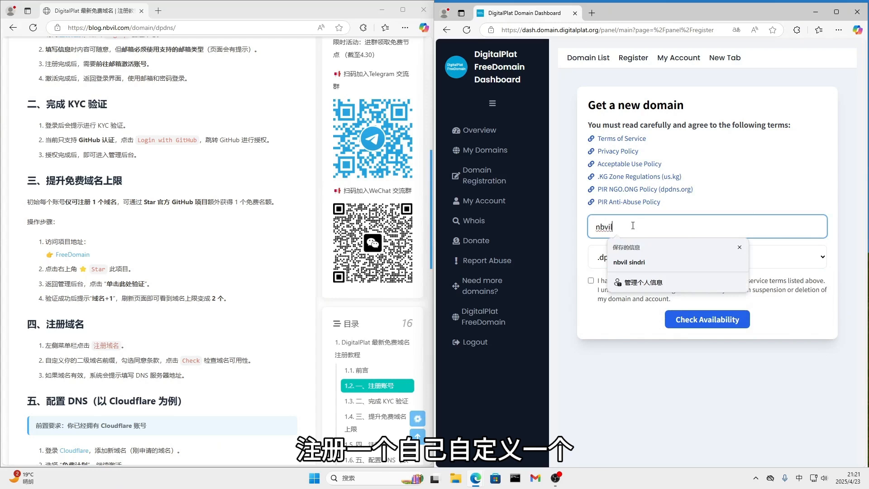
pyautogui.click(591, 281)
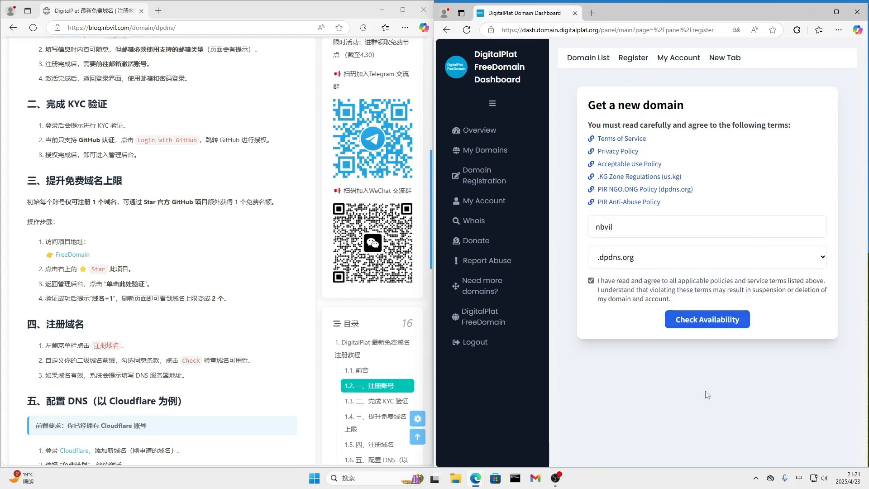
pyautogui.click(707, 319)
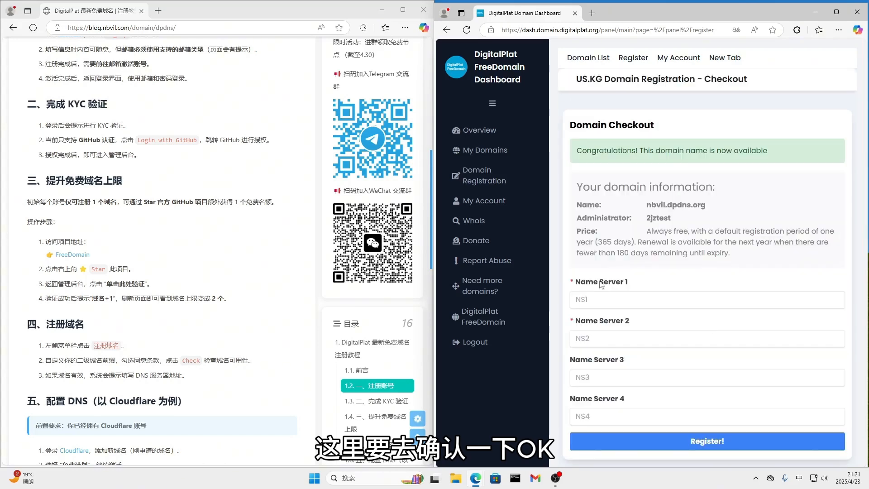
# Review the checkout page's availability notice and name server fields, and find the tutorial's section on configuring DNS with Cloudflare
pyautogui.moveTo(582, 150); pyautogui.dragTo(770, 151)
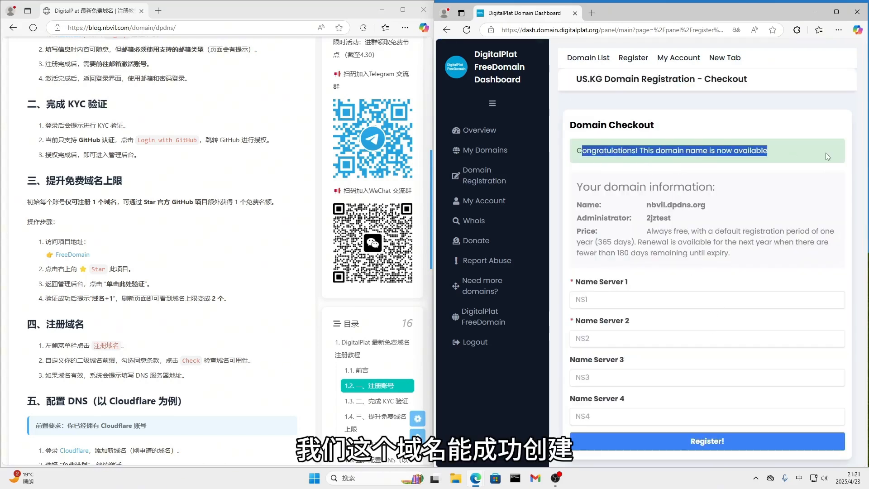
pyautogui.click(612, 300)
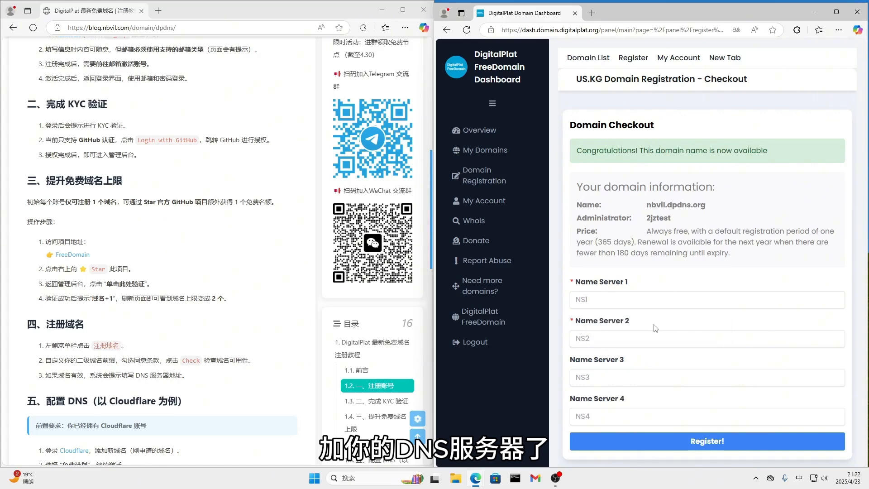
pyautogui.scroll(-1, 656, 328)
pyautogui.scroll(-2, 213, 359)
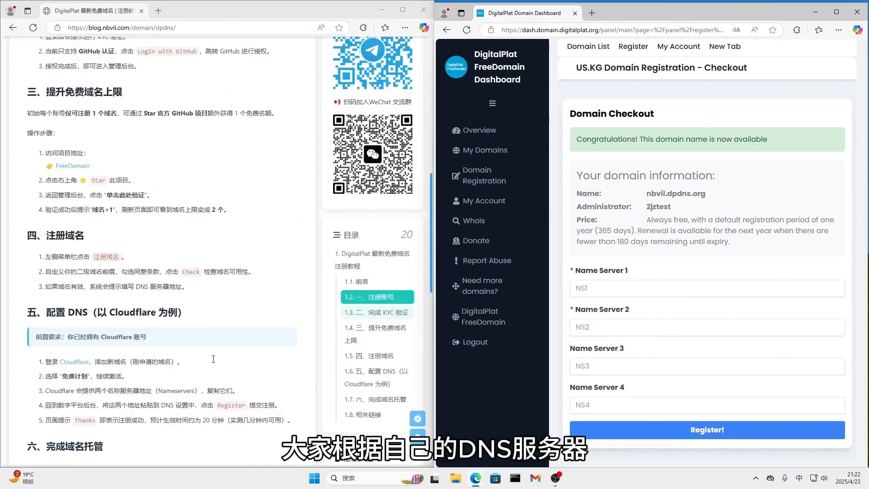
# Open Cloudflare from the tutorial and add nbvil.dpdns.org as an existing domain with the quick DNS record scan
pyautogui.scroll(-1, 214, 359)
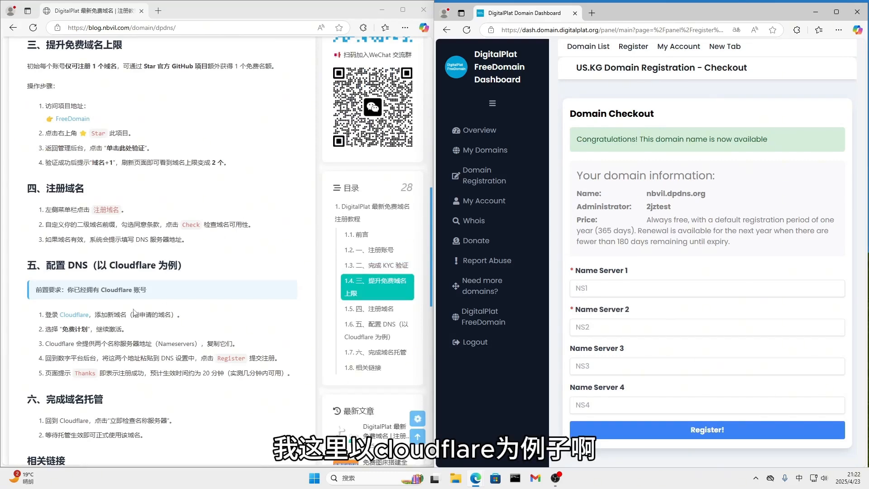
pyautogui.click(74, 317)
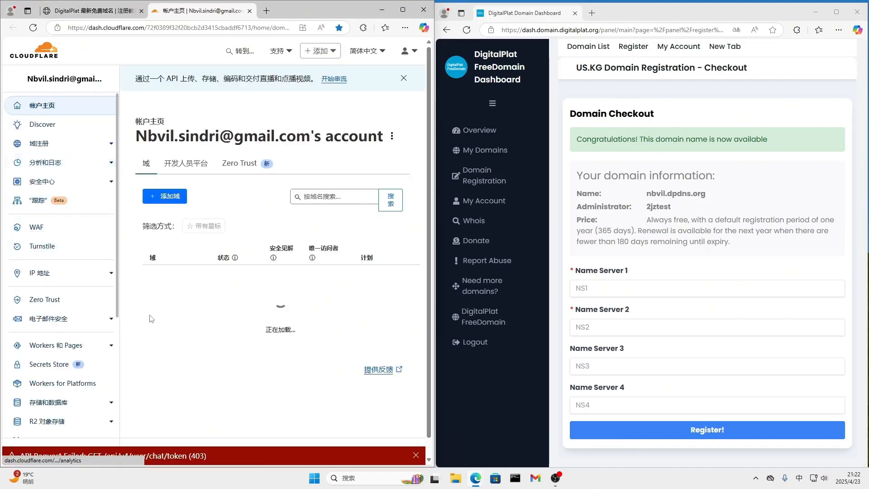
pyautogui.click(167, 197)
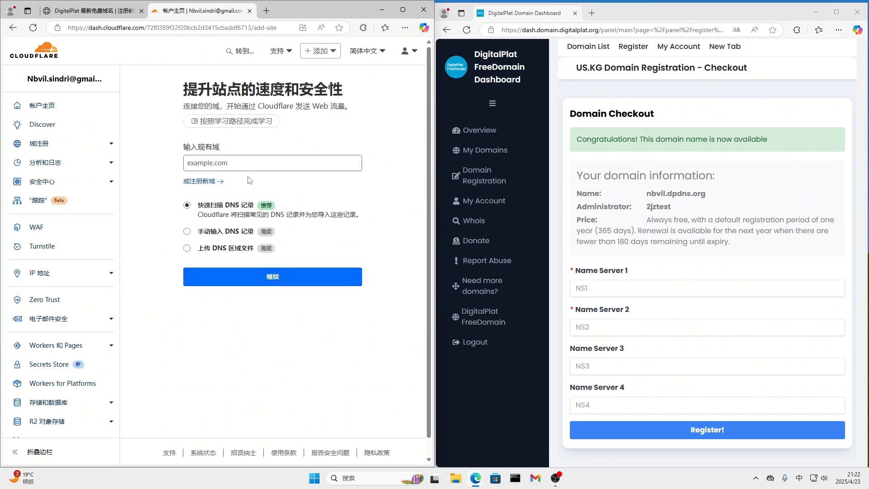
pyautogui.moveTo(647, 193); pyautogui.dragTo(717, 197)
pyautogui.hotkey('ctrl', 'c')
pyautogui.click(298, 164)
pyautogui.hotkey('ctrl', 'v')
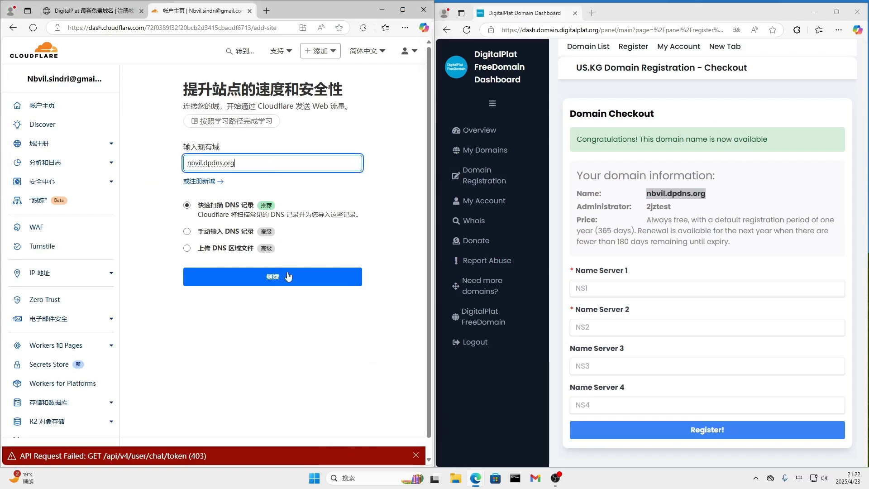
pyautogui.click(288, 278)
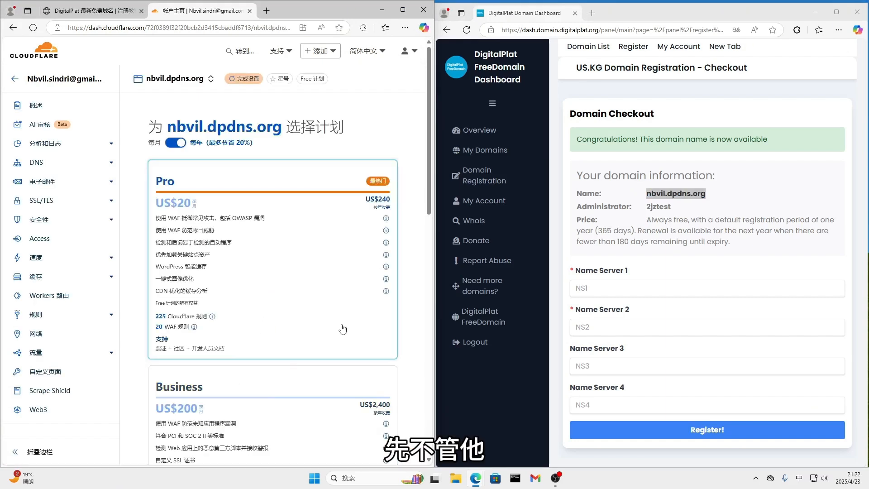
# Choose the Free plan for nbvil.dpdns.org and continue to activation, confirming that DNS records are added another time
pyautogui.scroll(-6, 277, 383)
pyautogui.scroll(-7, 260, 409)
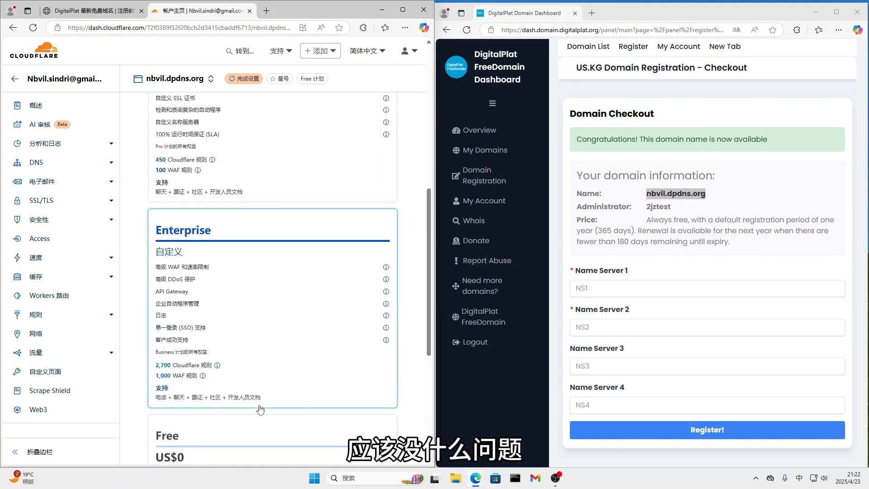
pyautogui.click(311, 385)
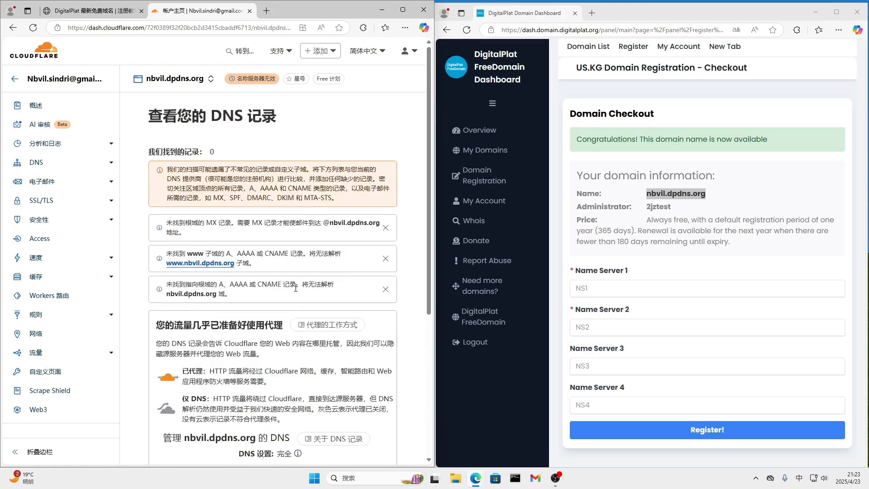
pyautogui.scroll(-3, 346, 359)
pyautogui.scroll(-2, 345, 359)
pyautogui.click(186, 379)
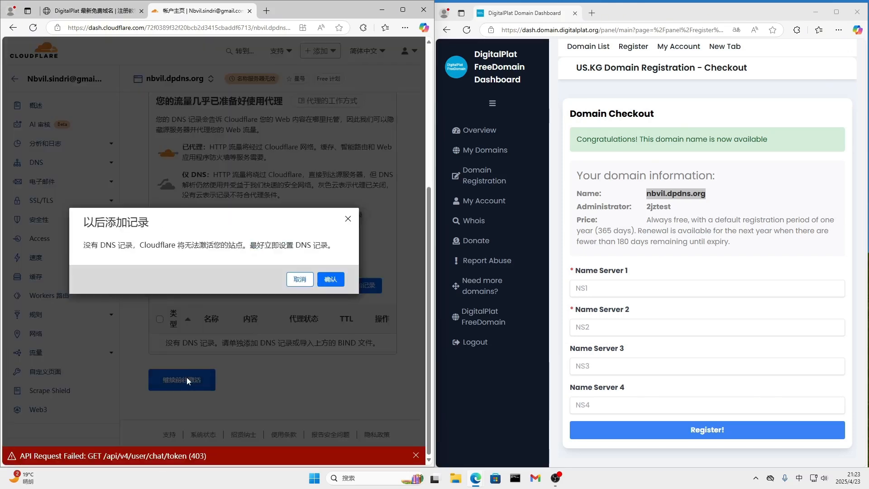
pyautogui.click(331, 279)
pyautogui.scroll(-4, 310, 308)
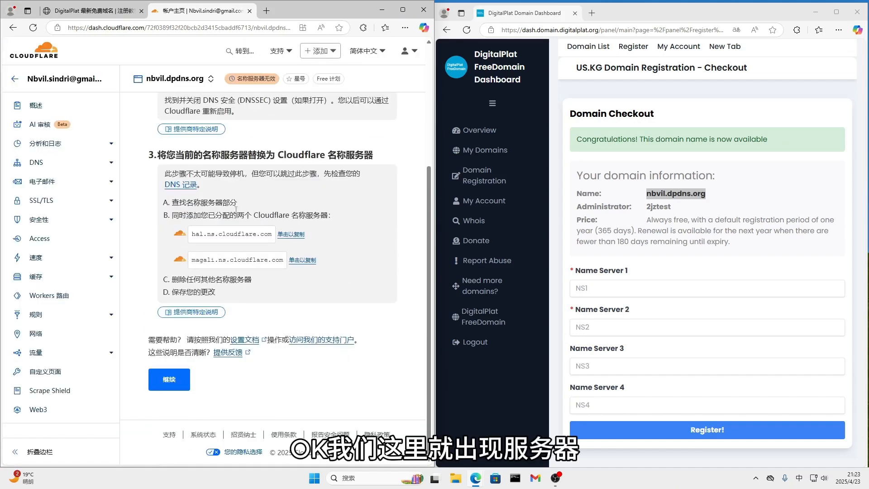
# Copy hal.ns.cloudflare.com and magali.ns.cloudflare.com from Cloudflare into Name Server 1 and 2 of the checkout form, and register the domain
pyautogui.click(293, 235)
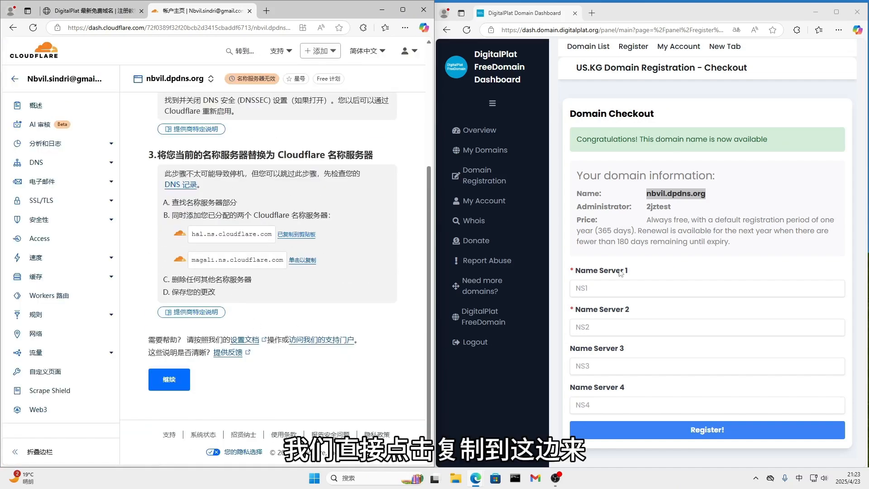
pyautogui.click(610, 290)
pyautogui.hotkey('ctrl', 'v')
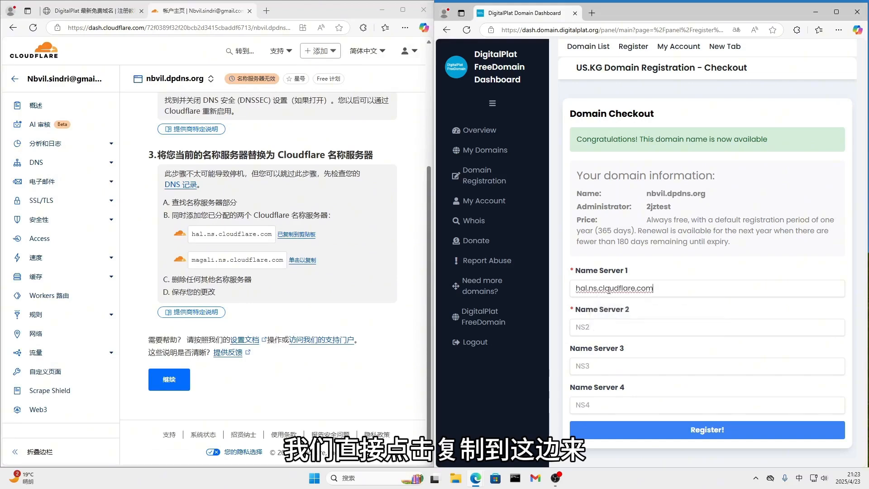
pyautogui.click(303, 260)
pyautogui.click(636, 323)
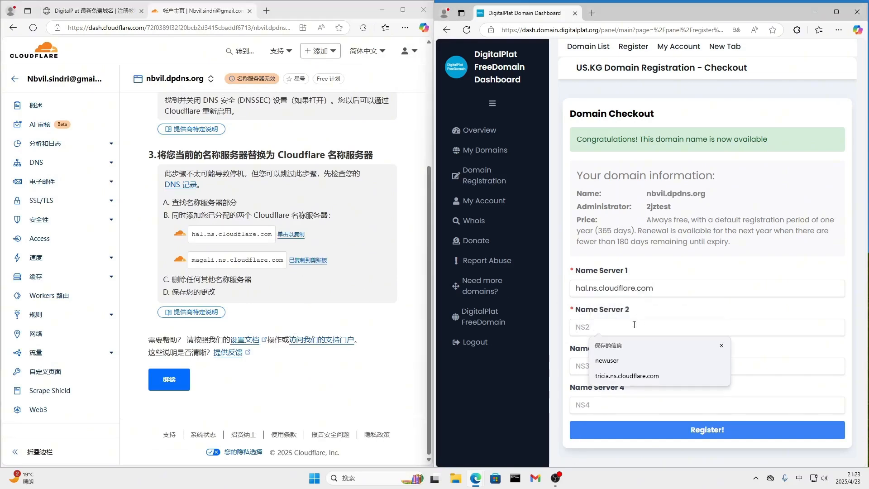
pyautogui.hotkey('ctrl', 'v')
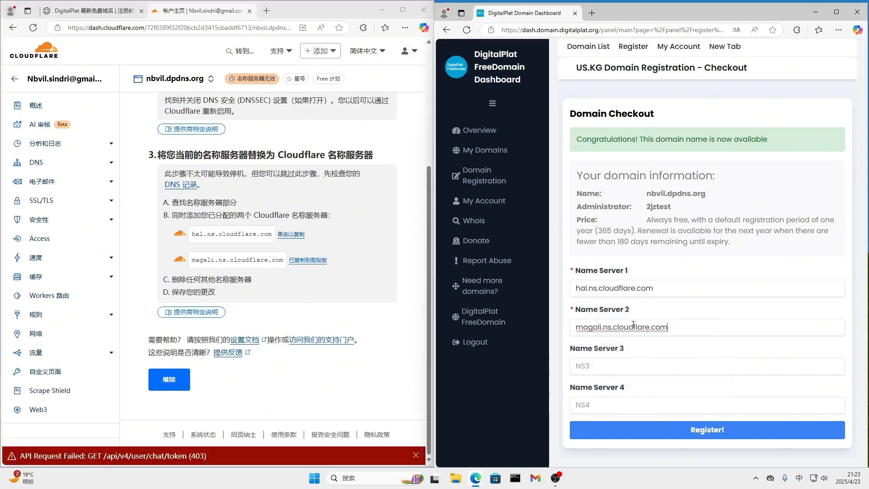
pyautogui.click(704, 433)
# Continue past Cloudflare's name server instructions and request an immediate name server check for nbvil.dpdns.org
pyautogui.click(176, 386)
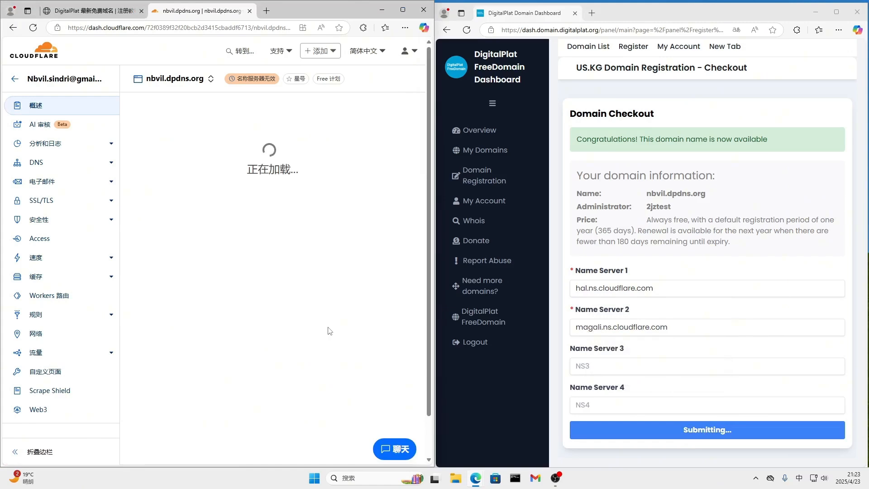
pyautogui.scroll(-7, 330, 331)
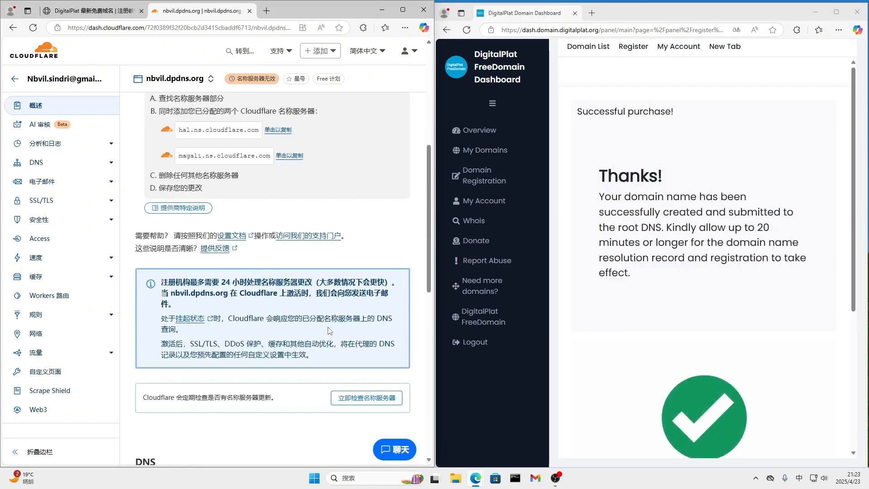
pyautogui.moveTo(599, 175); pyautogui.dragTo(632, 274)
pyautogui.click(688, 247)
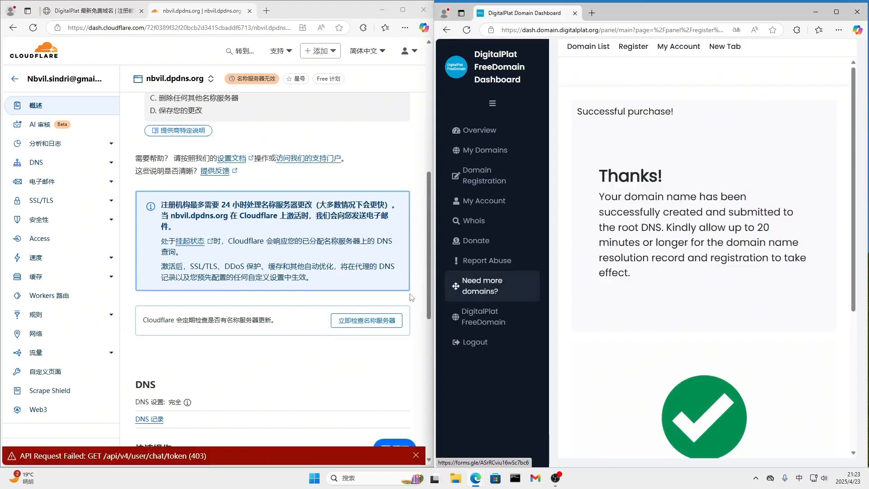
pyautogui.click(371, 326)
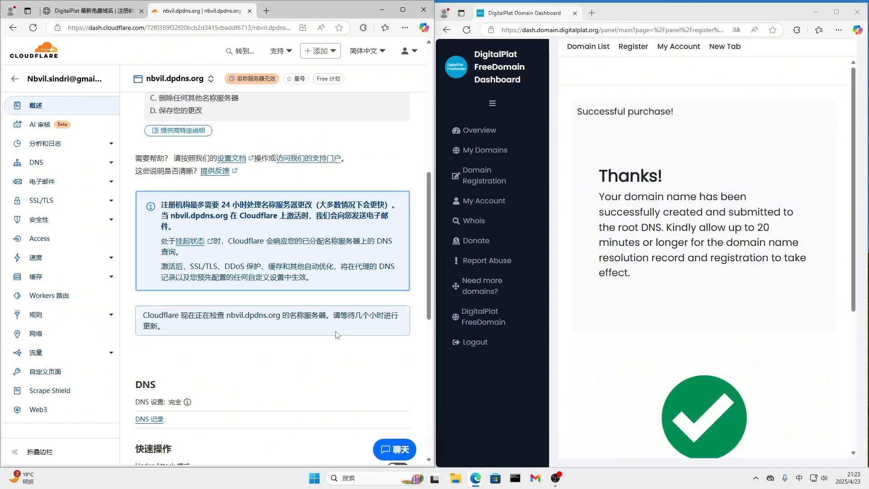
pyautogui.scroll(-3, 366, 360)
pyautogui.scroll(4, 363, 359)
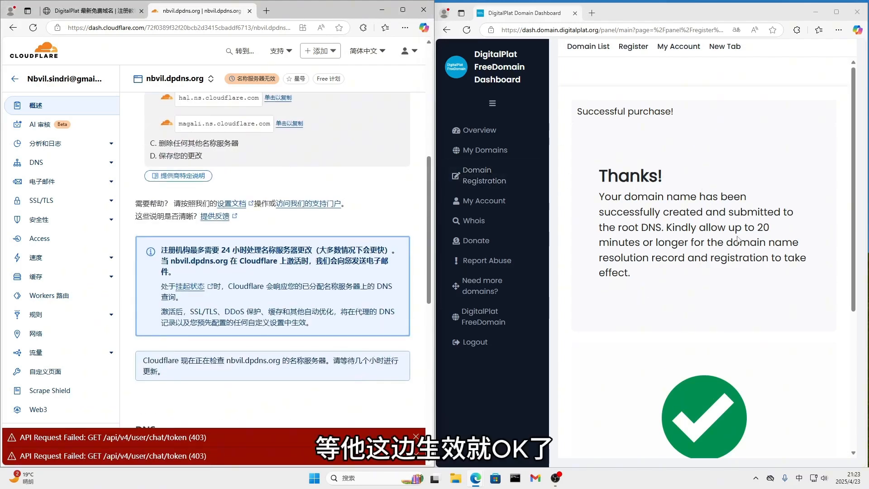
pyautogui.scroll(-4, 658, 195)
pyautogui.scroll(4, 658, 195)
# Open nbvil.dpdns.org from the list of registered domains, and return to the Cloudflare account home to check its status
pyautogui.click(487, 150)
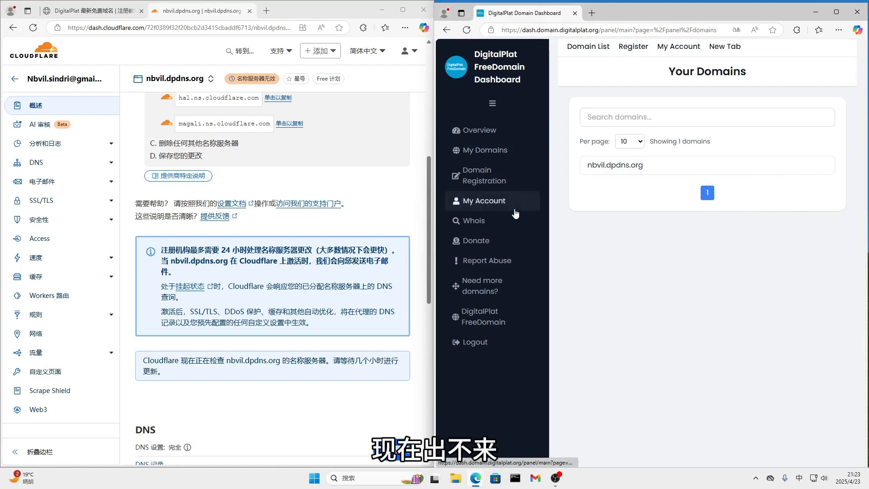
pyautogui.scroll(2, 114, 185)
pyautogui.click(64, 84)
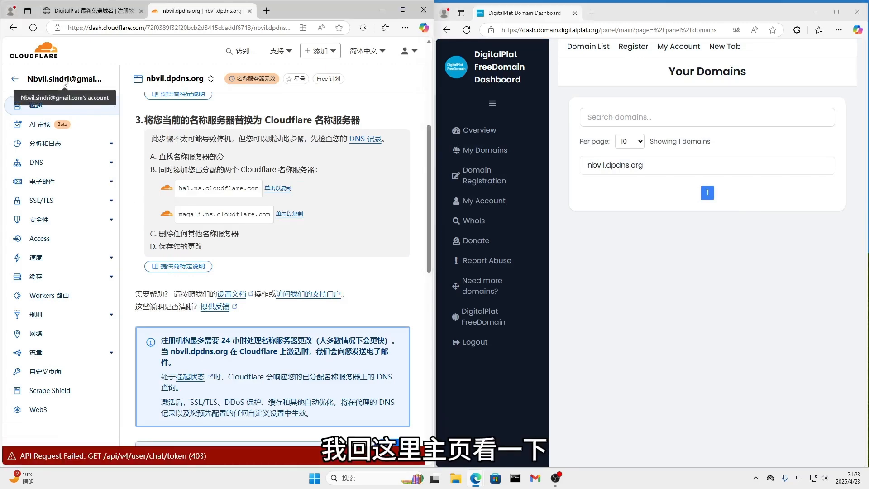
pyautogui.click(141, 83)
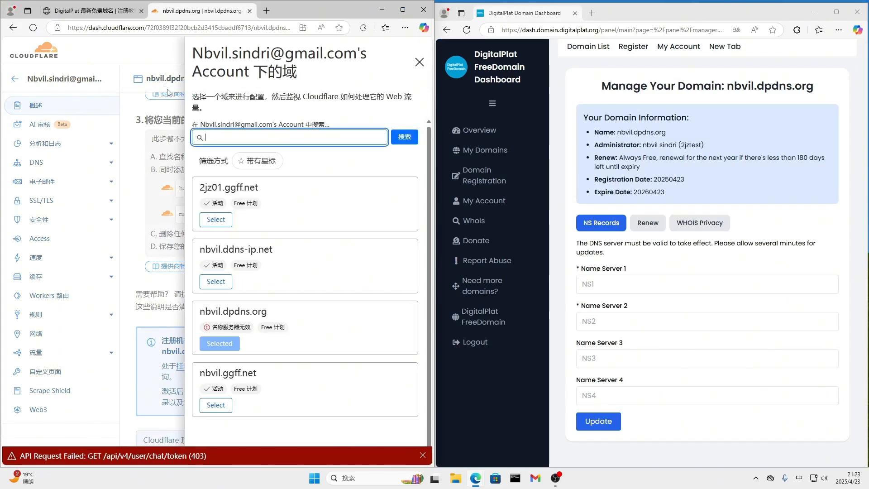
pyautogui.click(49, 83)
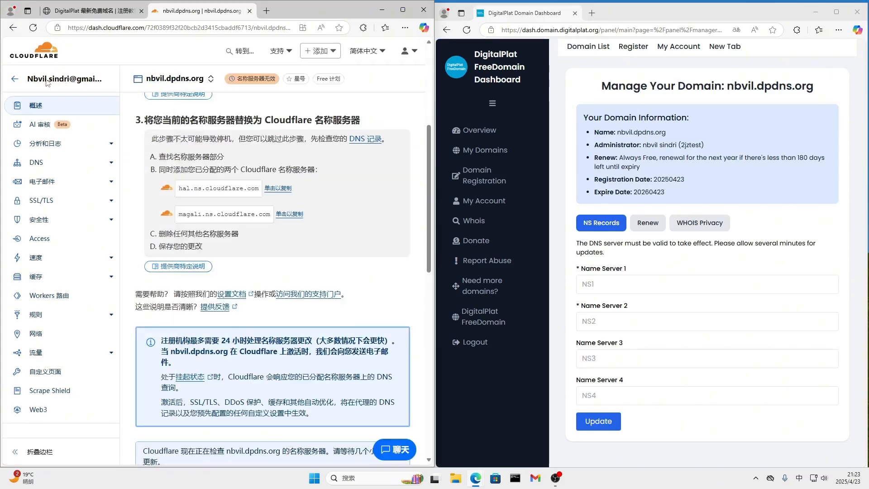
pyautogui.click(21, 58)
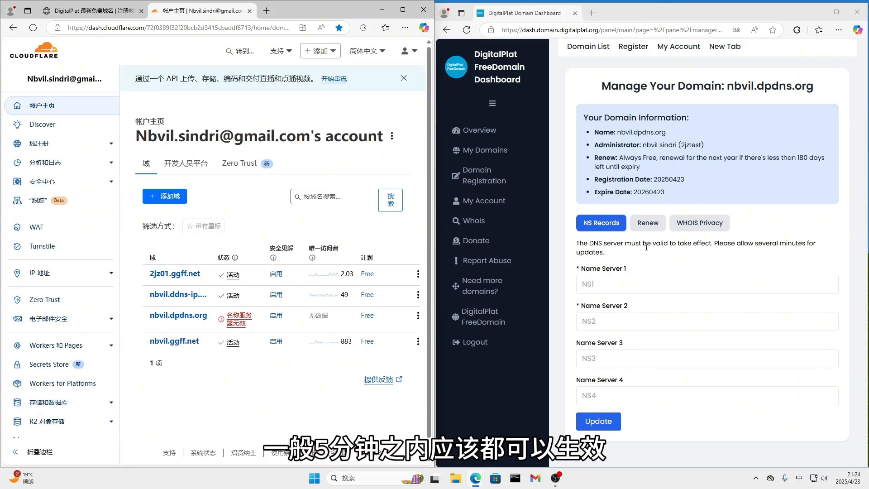
# View the domain's renewal and WHOIS privacy options, return to the domain list, and refresh the Cloudflare account home
pyautogui.click(648, 230)
pyautogui.click(701, 227)
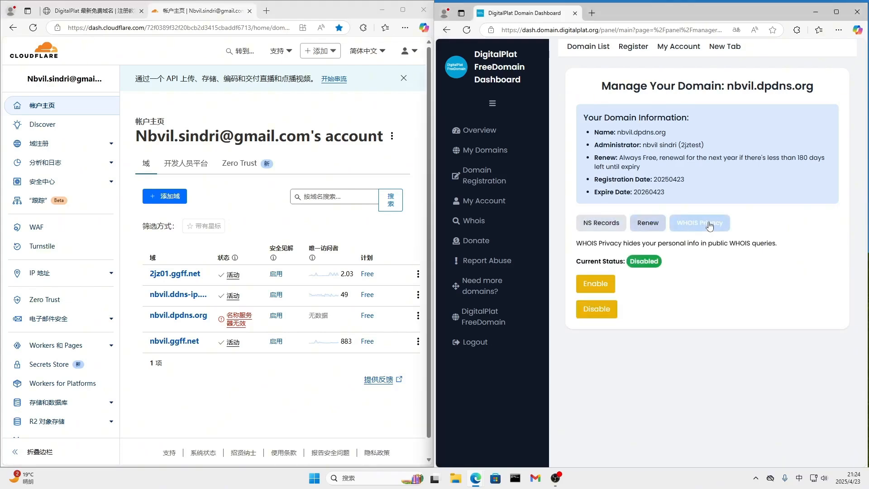
pyautogui.click(650, 224)
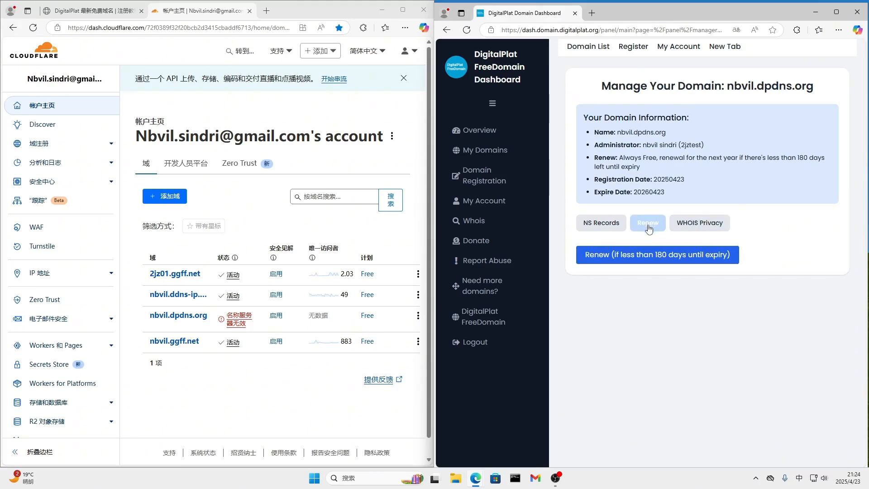
pyautogui.click(482, 149)
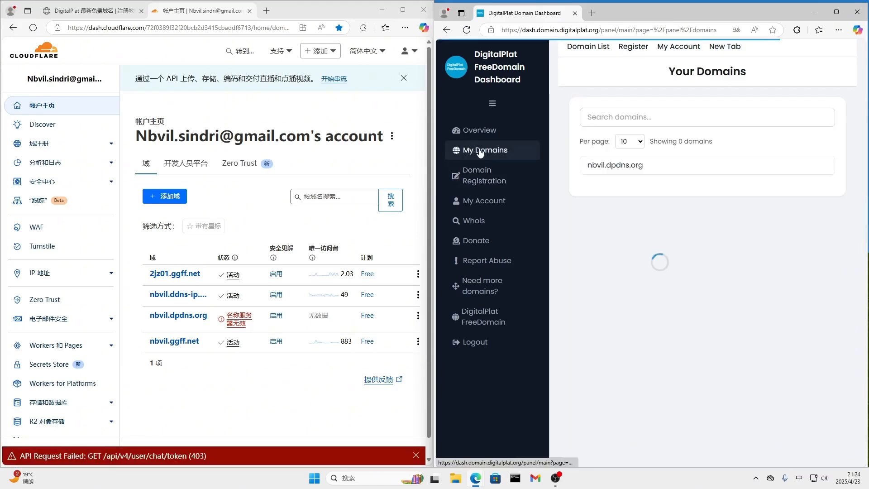
pyautogui.click(33, 28)
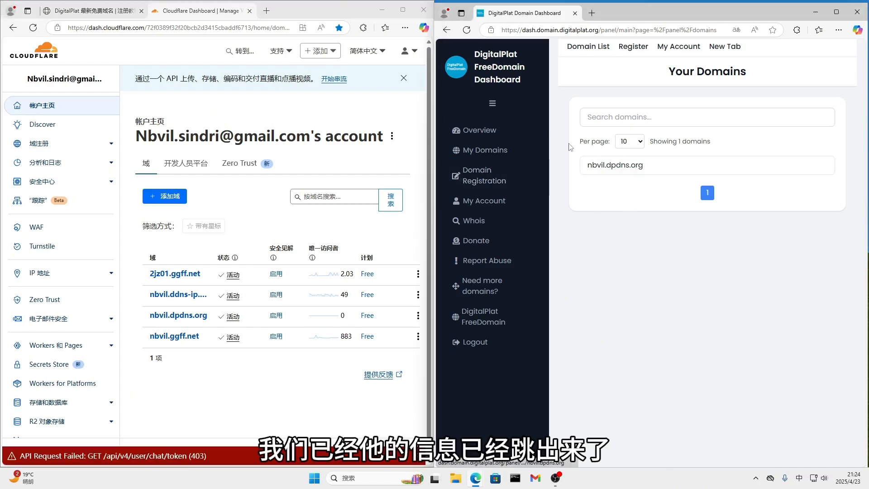
# Reopen the management page of nbvil.dpdns.org and review its name server, renewal and WHOIS privacy settings
pyautogui.click(622, 166)
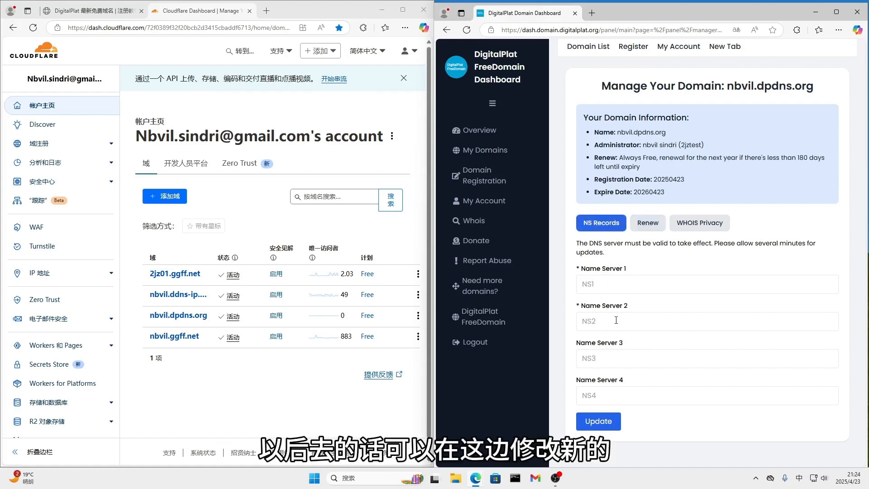
pyautogui.click(648, 224)
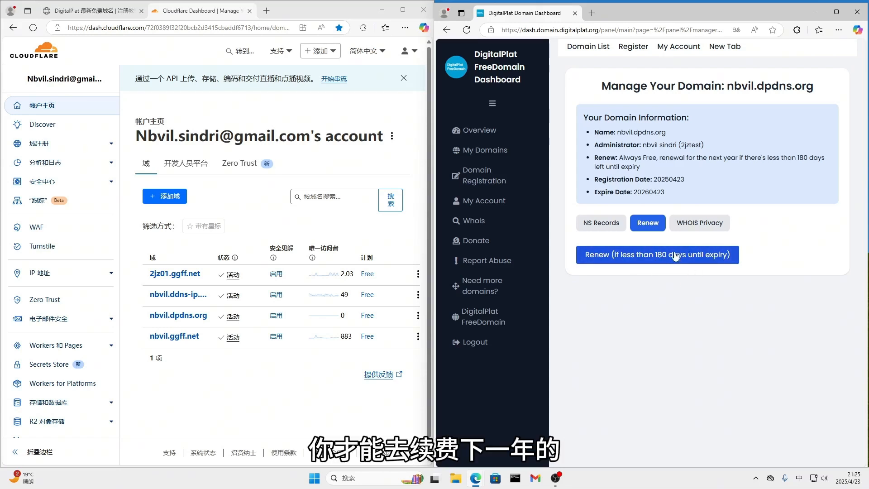
pyautogui.click(698, 225)
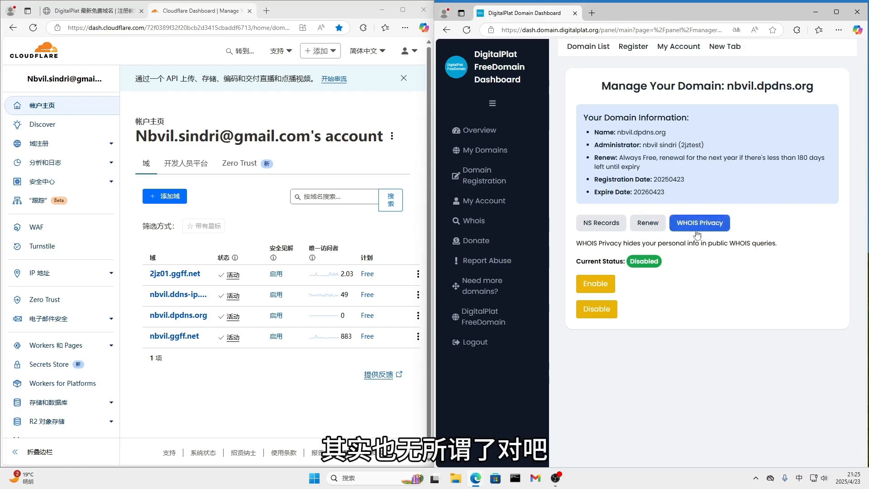
pyautogui.click(648, 227)
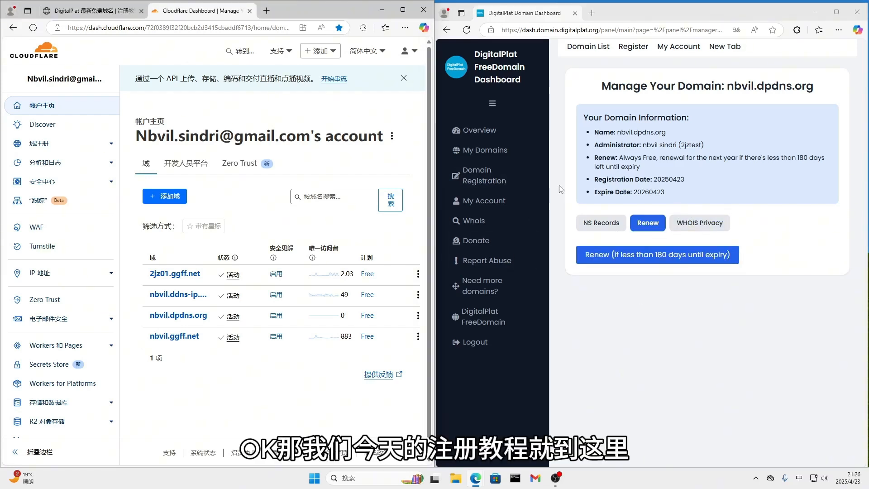